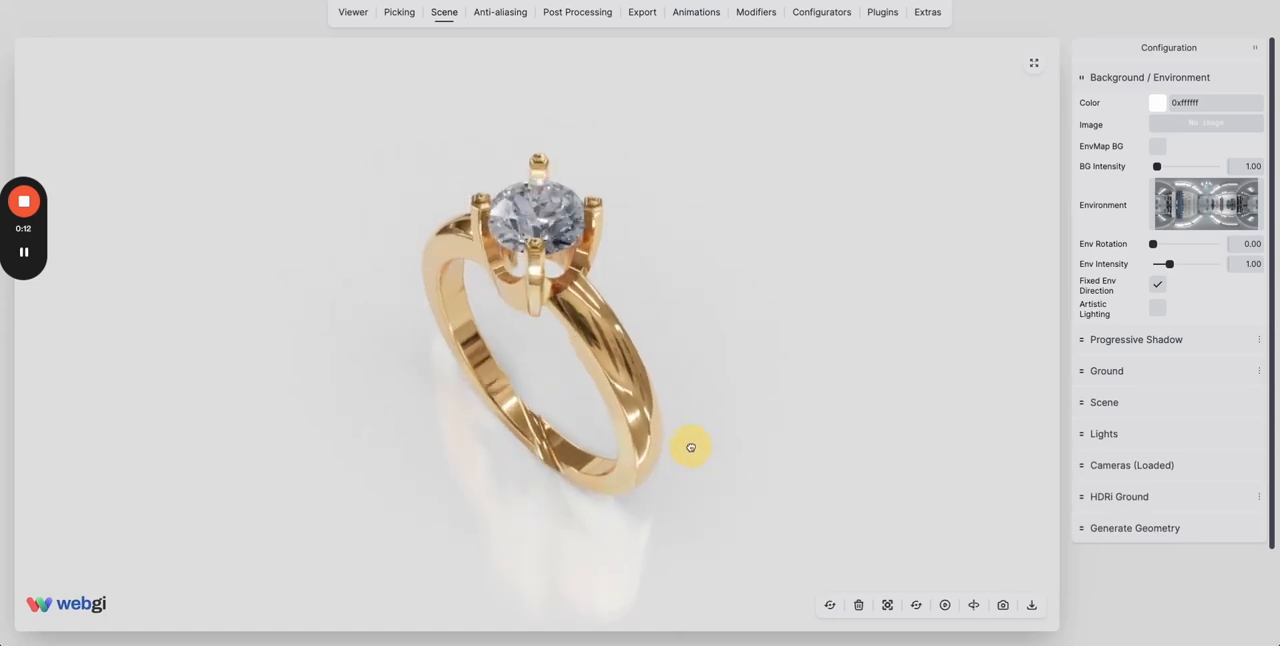
# Open the picking settings and expand the scene's object hierarchy.
pyautogui.moveTo(555, 375)
pyautogui.mouseDown()
pyautogui.moveTo(571, 380)
pyautogui.moveTo(560, 374)
pyautogui.mouseUp()
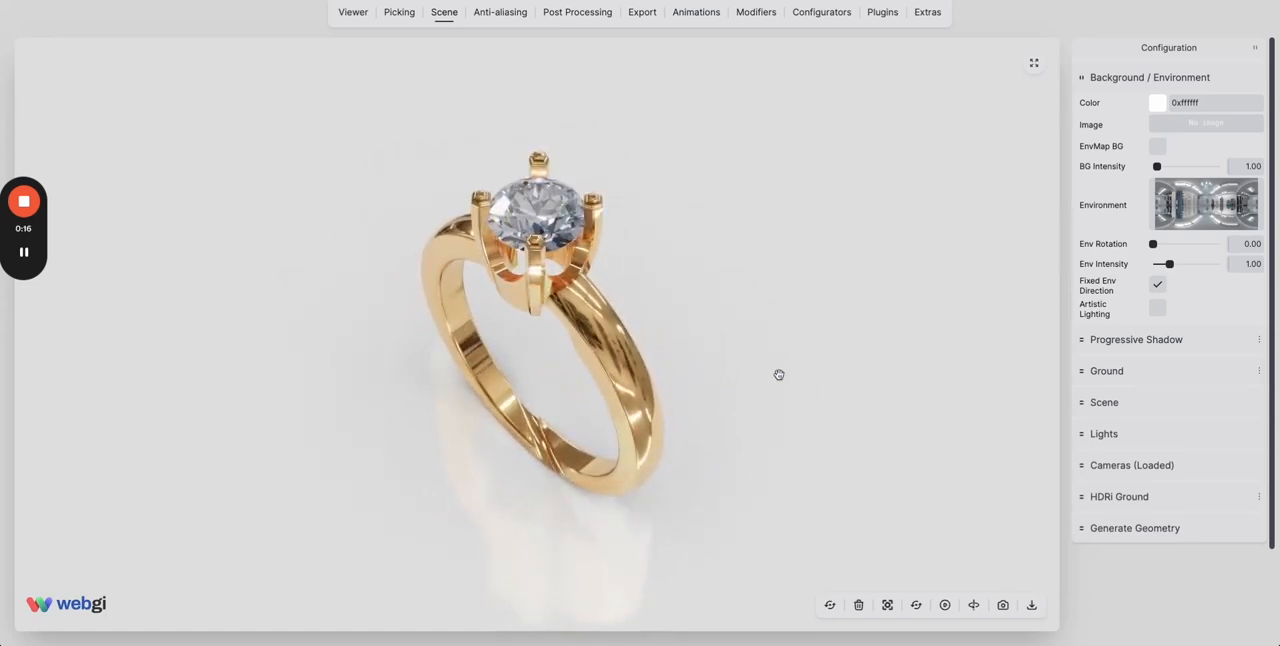
pyautogui.click(394, 14)
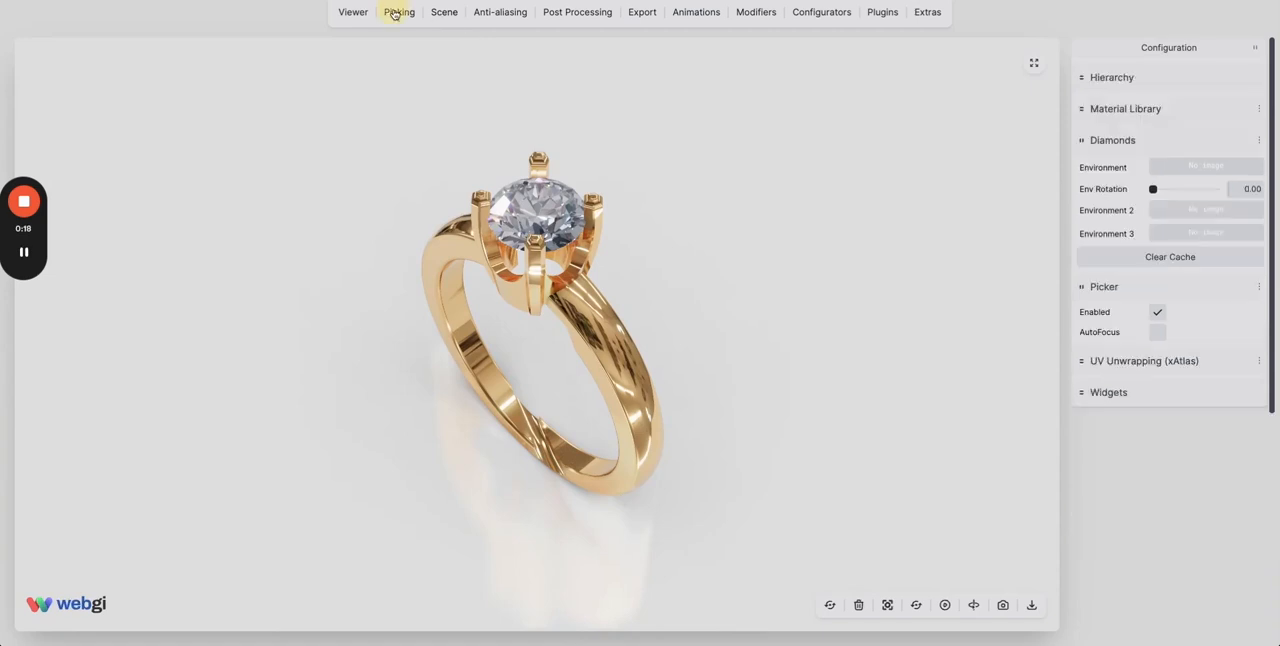
pyautogui.click(1112, 78)
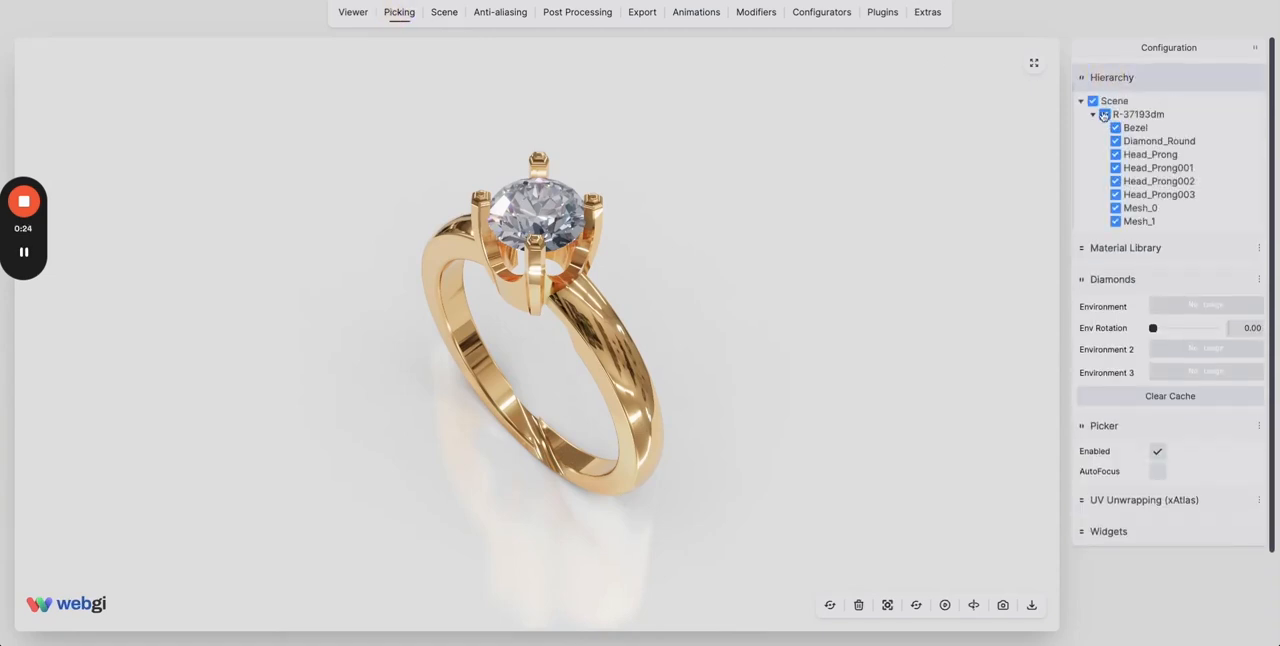
# Hide and restore the whole Scene, the Diamond_Round stone and the Head_Prong from the object hierarchy.
pyautogui.click(1093, 101)
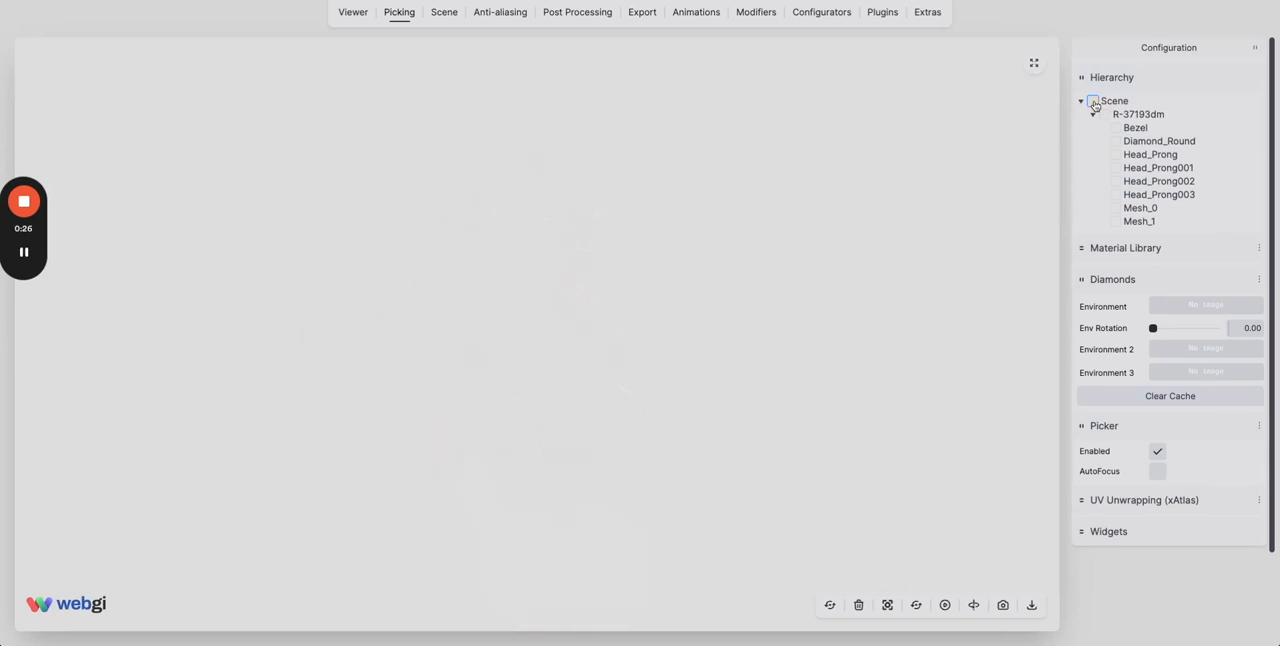
pyautogui.click(1094, 102)
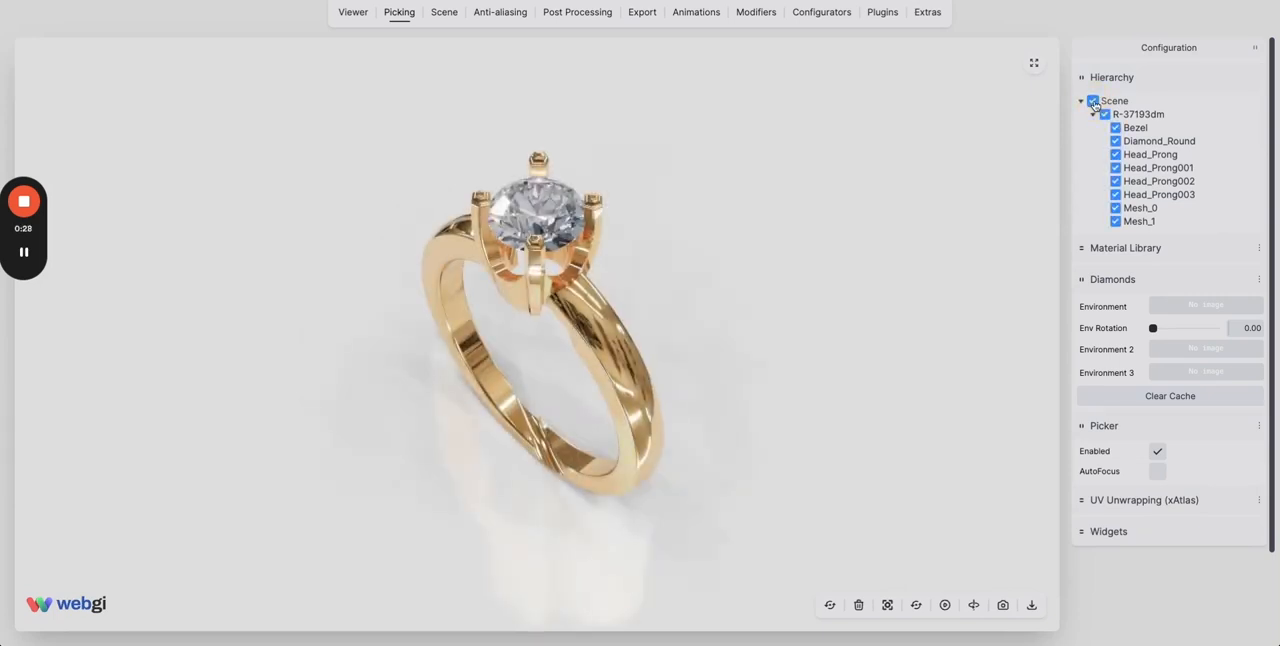
pyautogui.click(1094, 104)
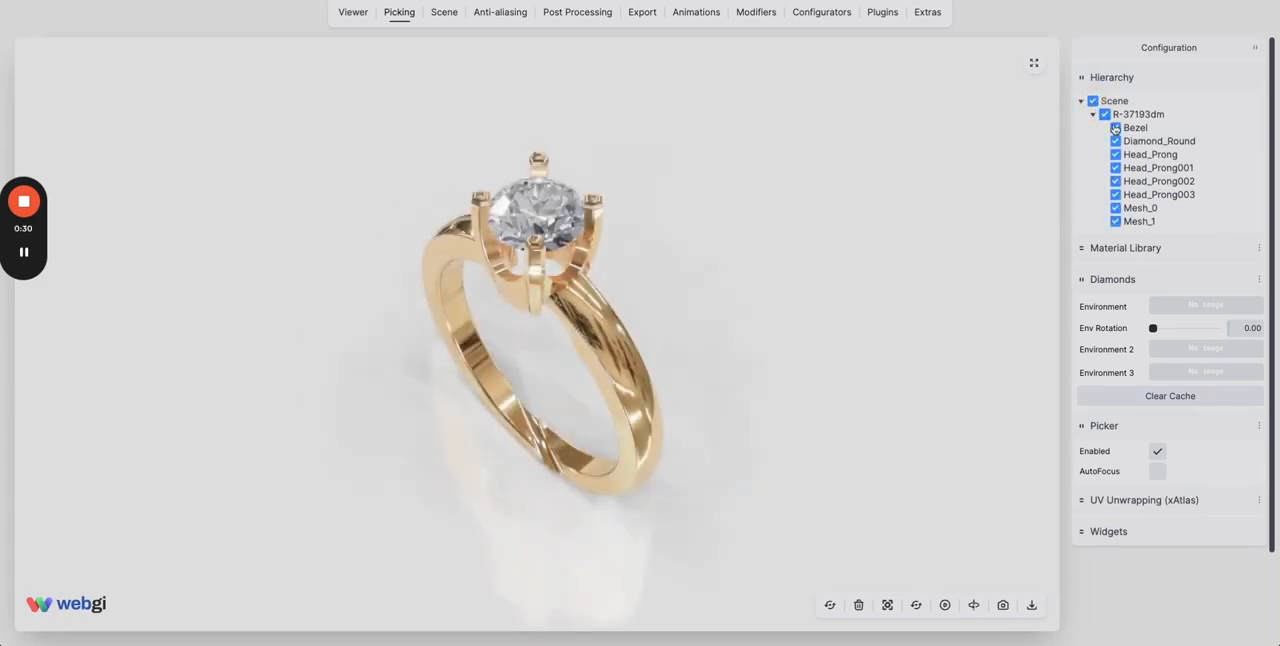
pyautogui.click(1116, 141)
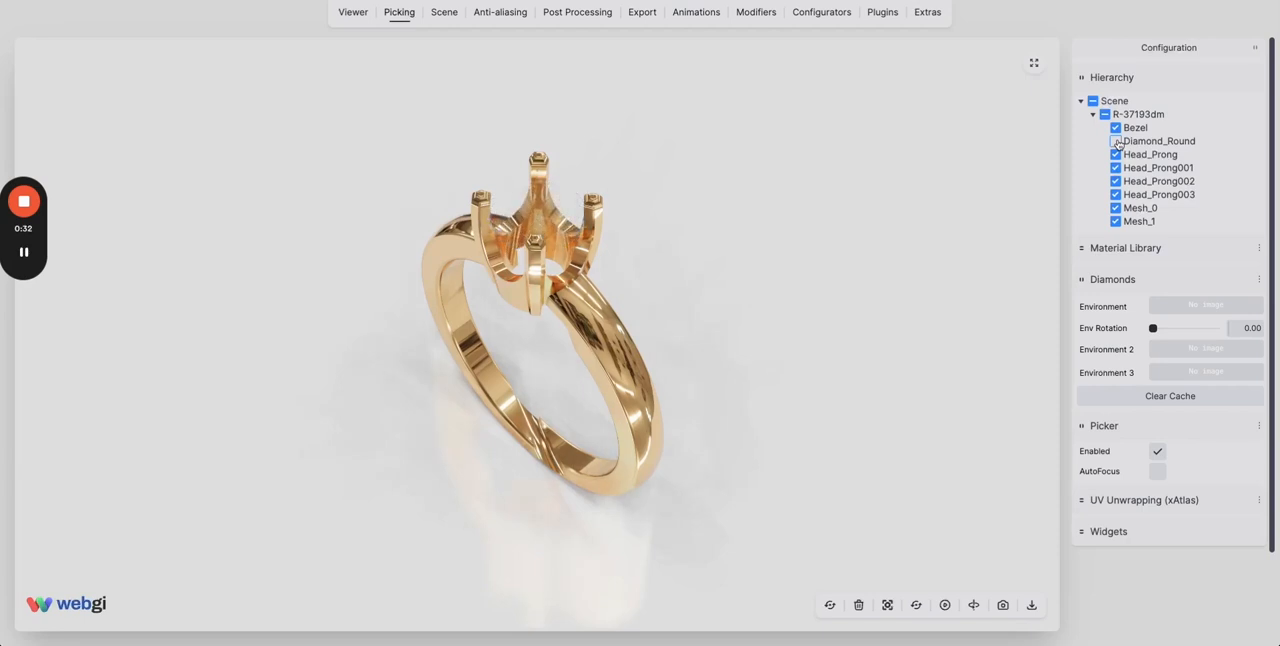
pyautogui.click(1117, 142)
pyautogui.click(1116, 155)
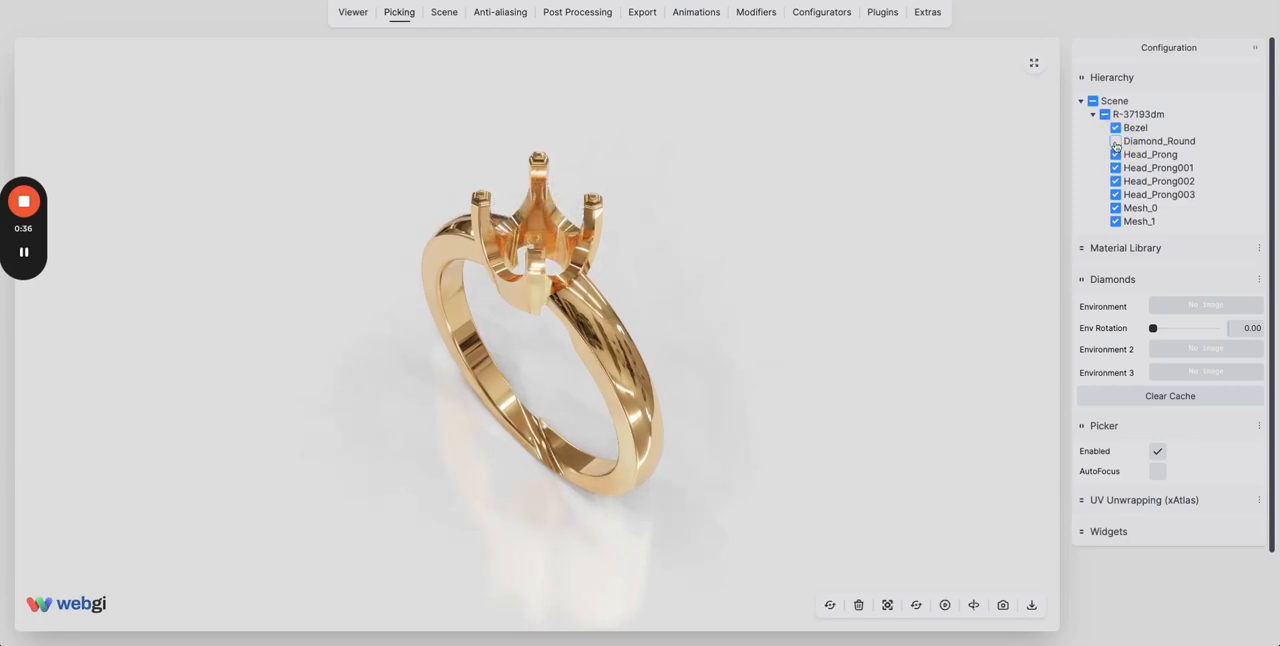
pyautogui.click(1116, 141)
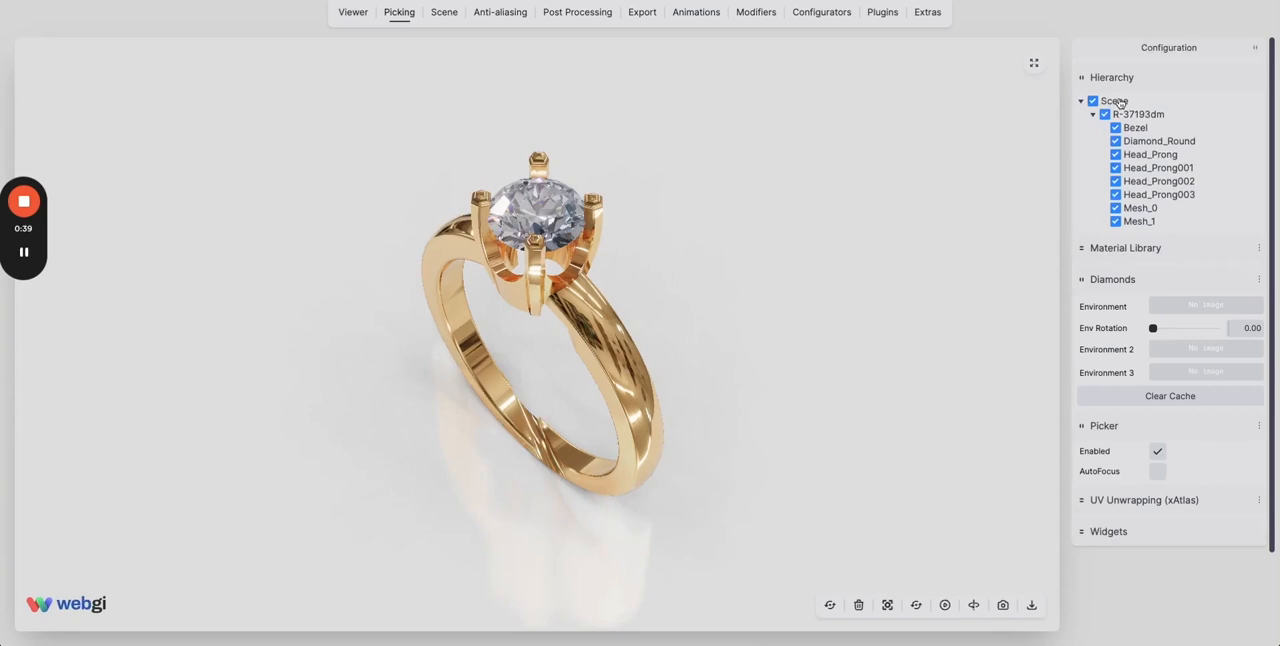
# Select the whole Scene ring and rotate it about the X axis to about 1.08.
pyautogui.click(1117, 101)
pyautogui.scroll(-5, 1125, 430)
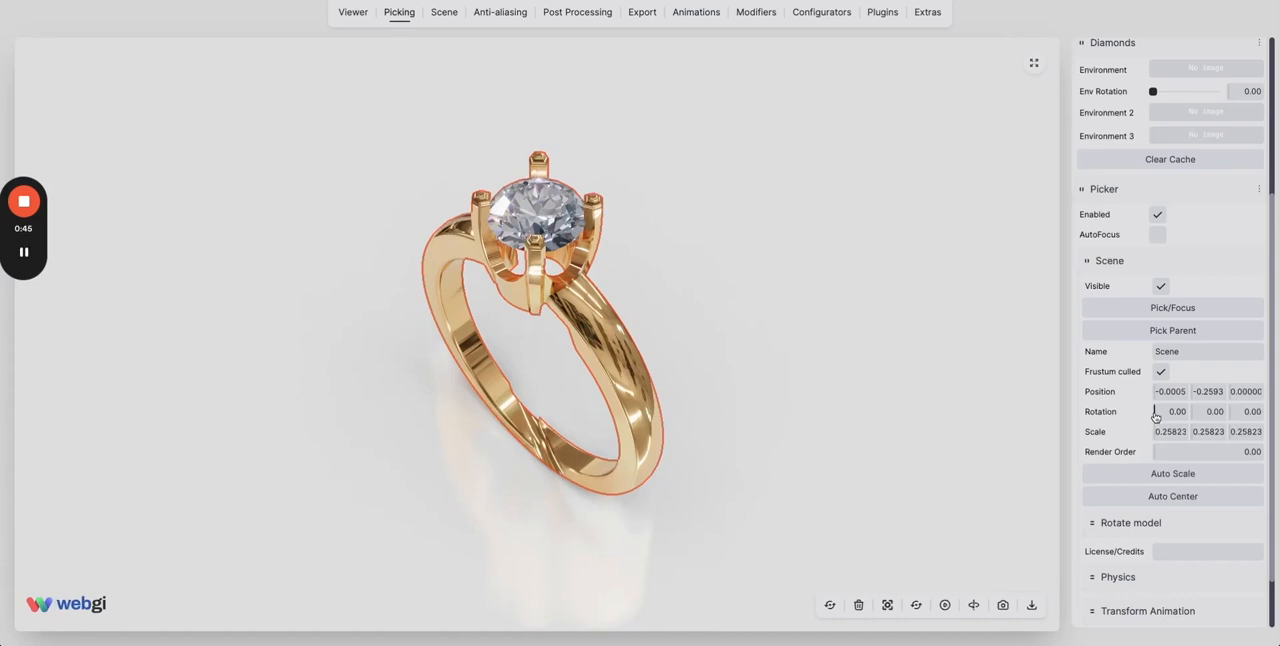
pyautogui.moveTo(1155, 415); pyautogui.dragTo(1163, 412)
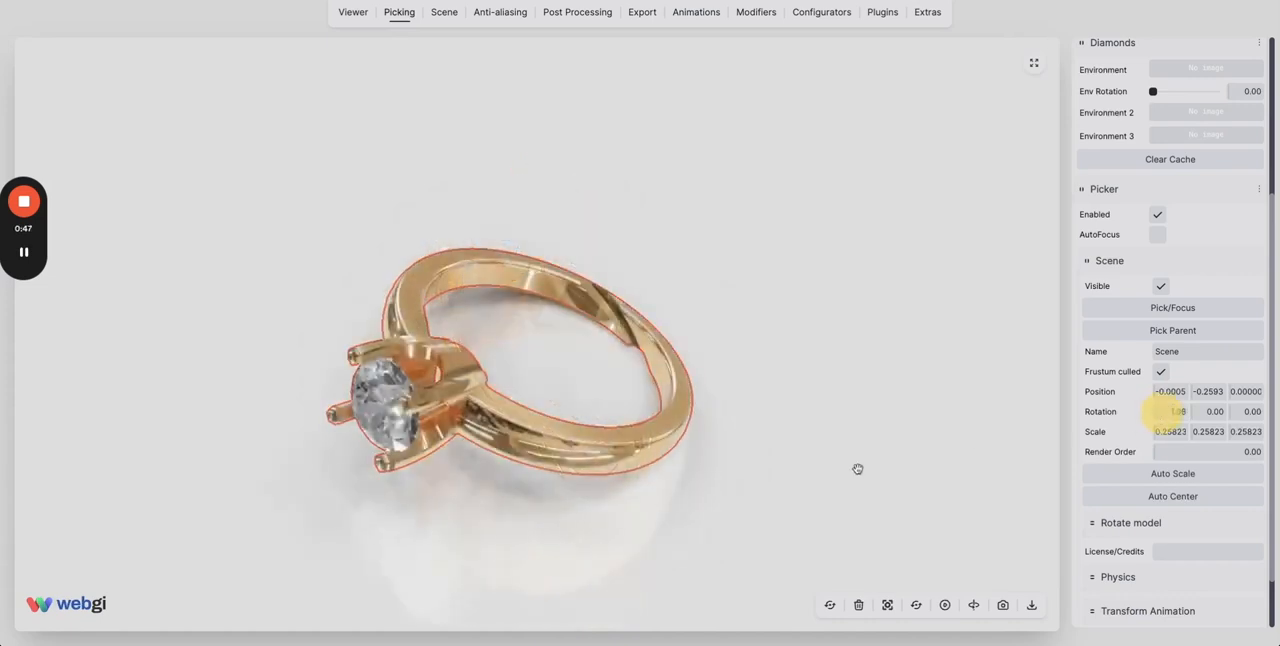
pyautogui.moveTo(857, 469); pyautogui.dragTo(757, 466)
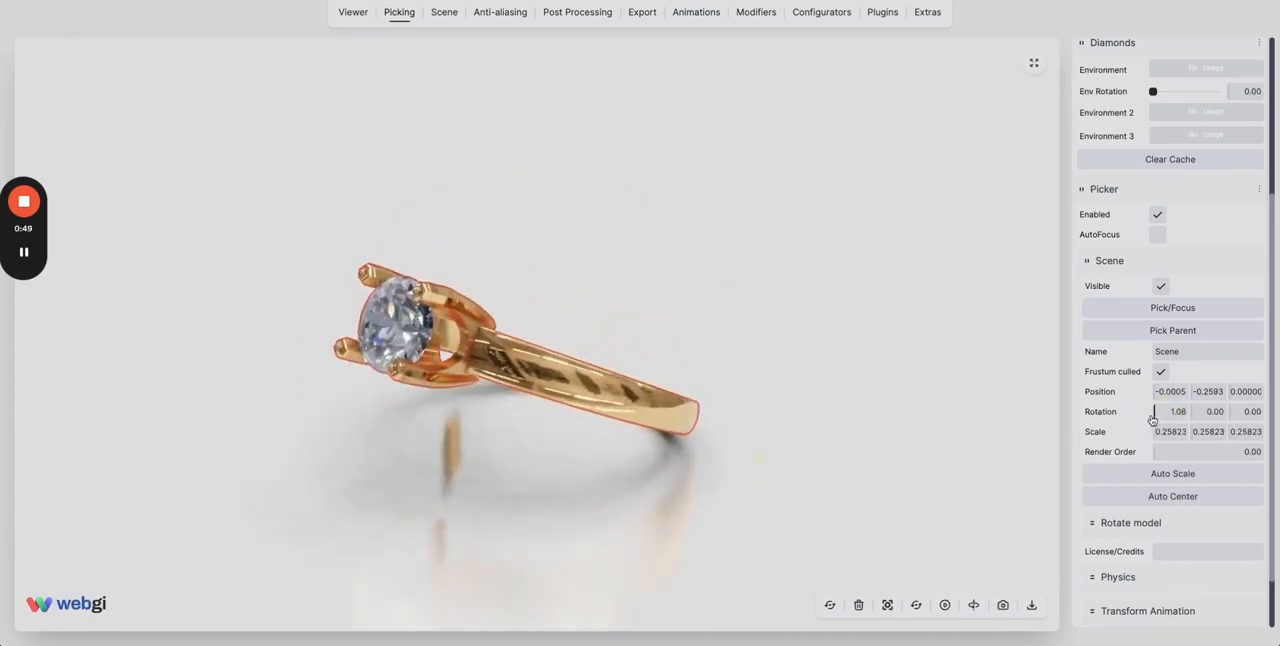
# Set the Scene ring's X rotation to 1.48 and its Y rotation back to 0.
pyautogui.moveTo(1153, 419); pyautogui.dragTo(1214, 412)
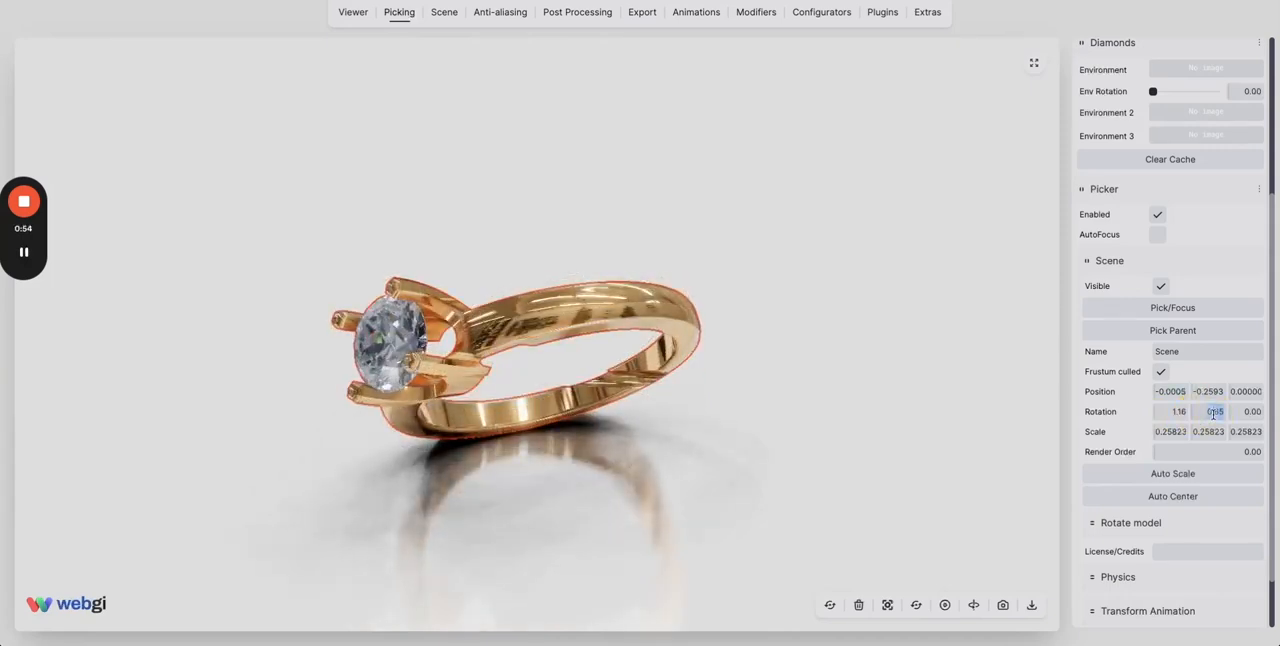
pyautogui.write('0')
pyautogui.press('Return')
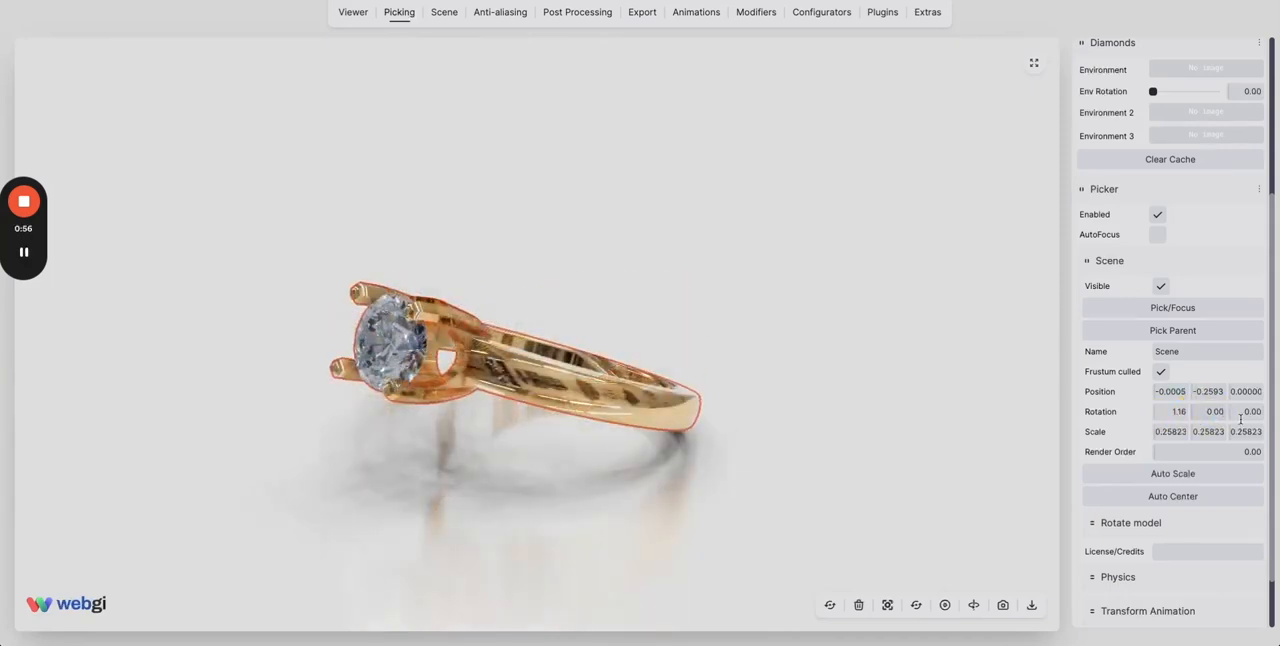
pyautogui.moveTo(1233, 417); pyautogui.dragTo(1248, 411)
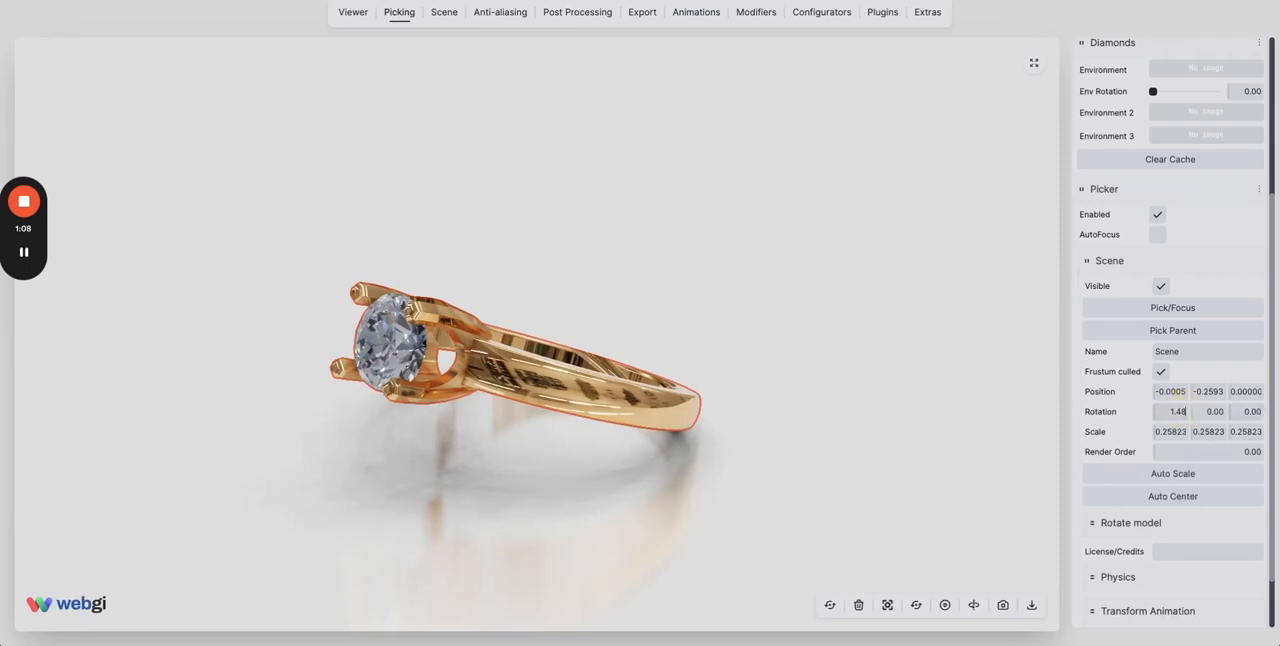
pyautogui.press('Return')
# Fit the view to the selected ring and examine from several sides how it lies on the ground.
pyautogui.moveTo(619, 549); pyautogui.dragTo(616, 533)
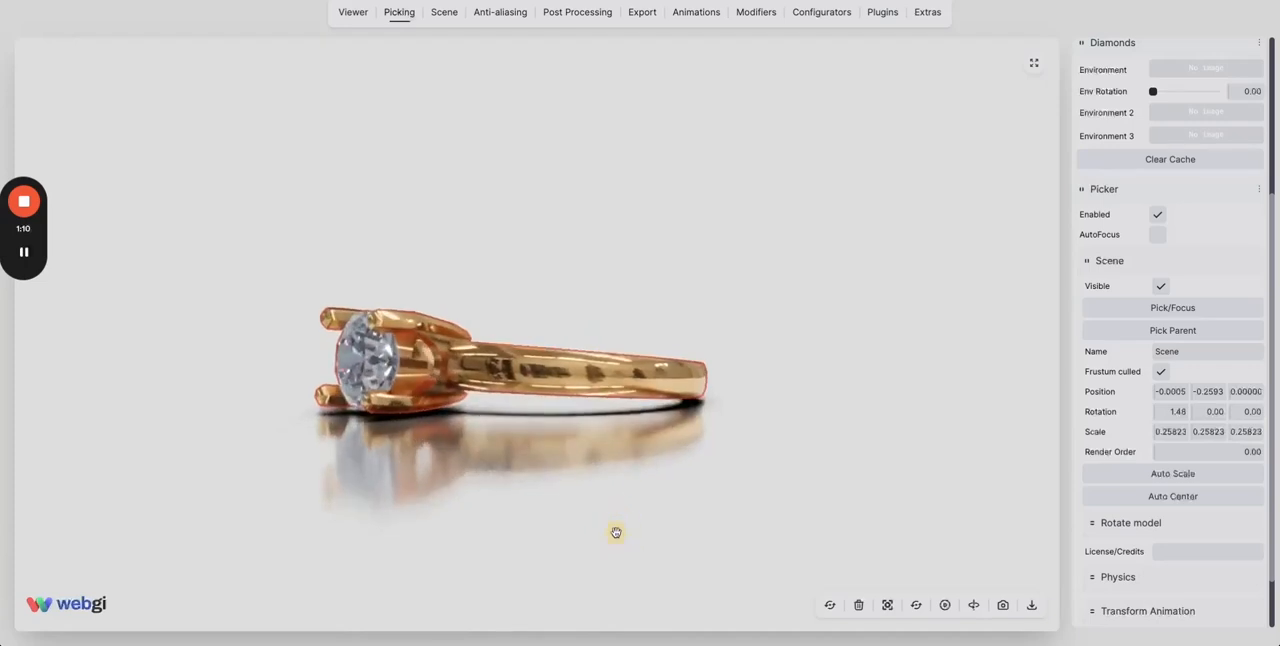
pyautogui.click(884, 605)
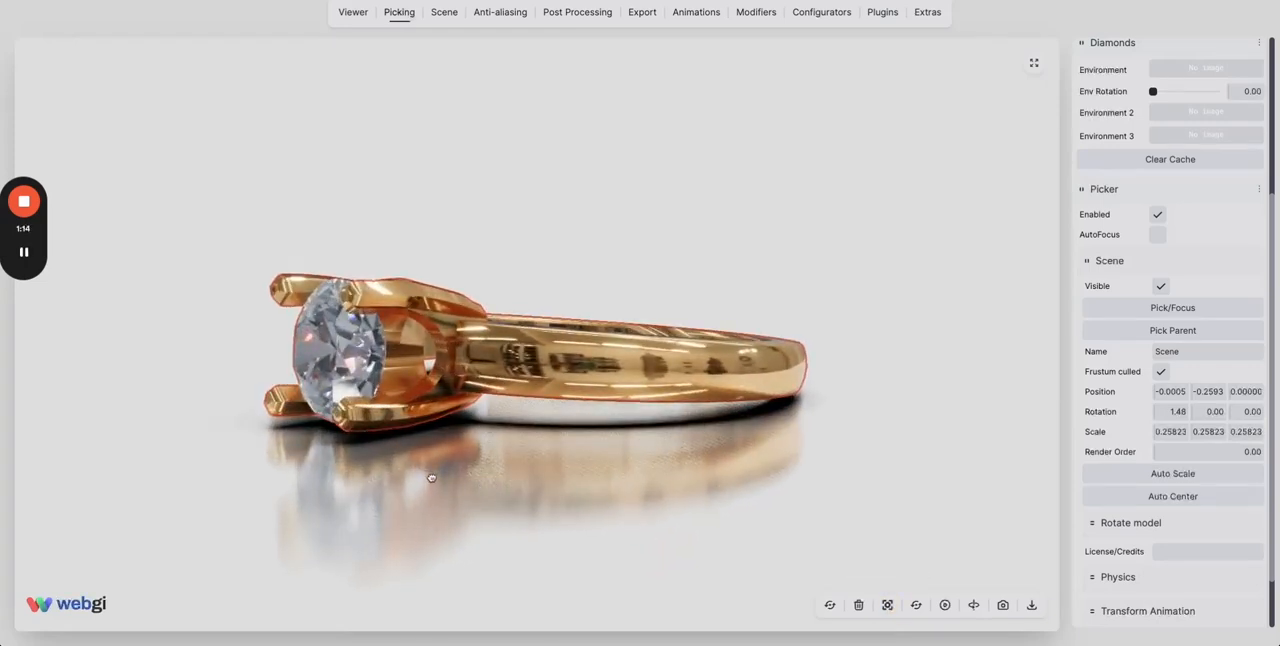
pyautogui.moveTo(431, 478); pyautogui.dragTo(700, 455)
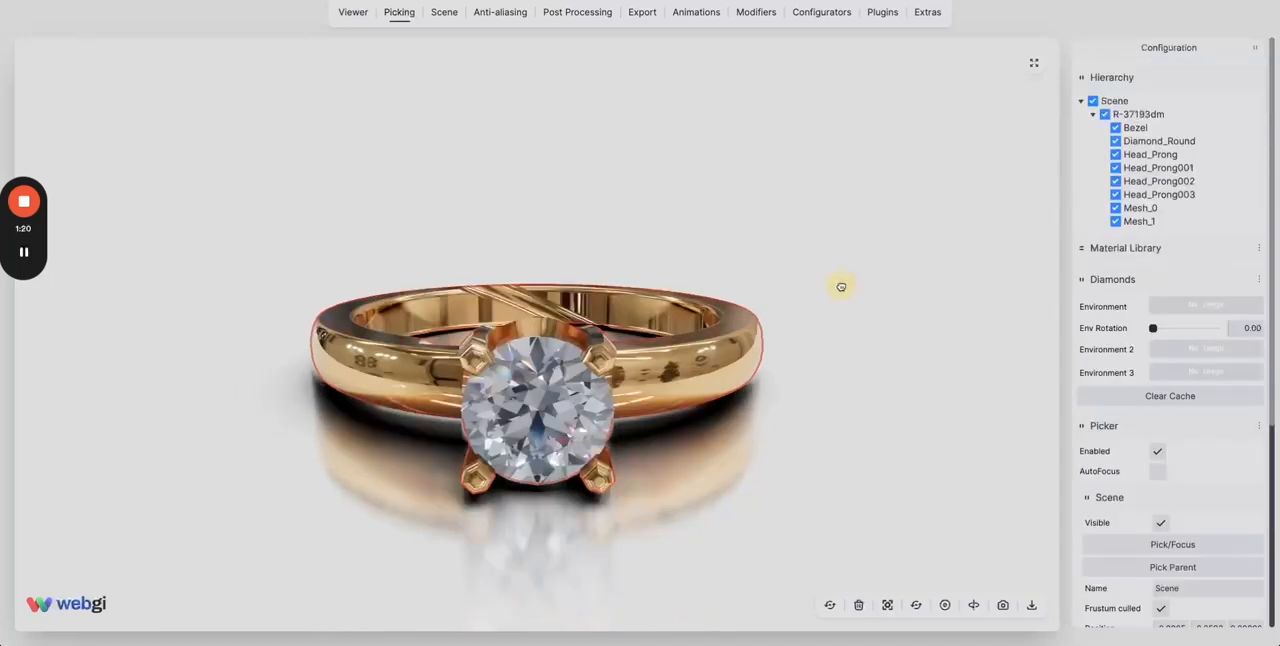
pyautogui.moveTo(841, 287); pyautogui.dragTo(837, 343)
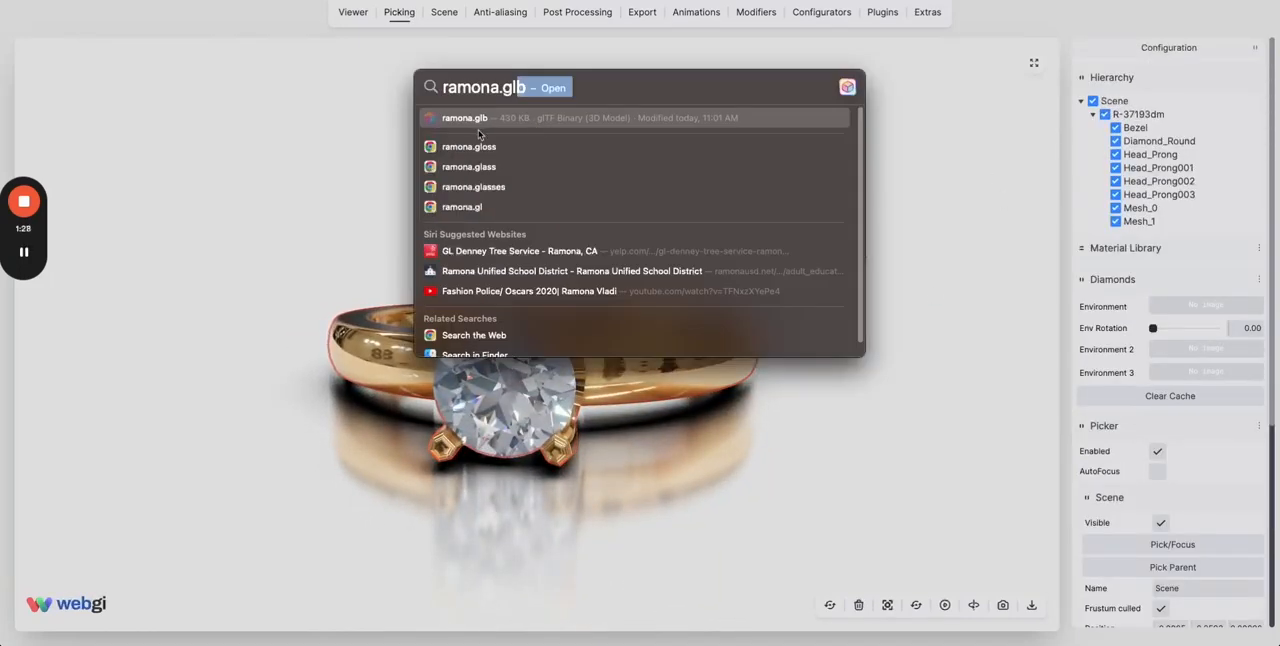
# Add the model ramona.glb to the scene and set the gold Scene ring's X rotation to 0.
pyautogui.moveTo(438, 121); pyautogui.dragTo(229, 263)
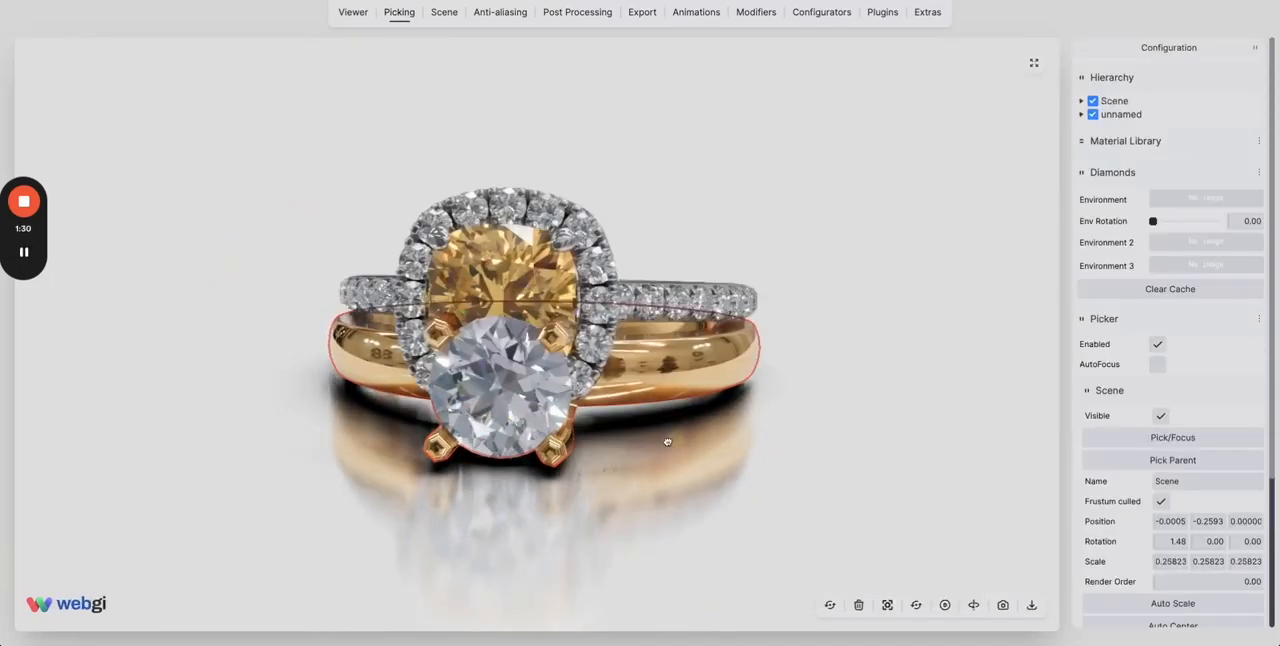
pyautogui.moveTo(700, 443); pyautogui.dragTo(655, 440)
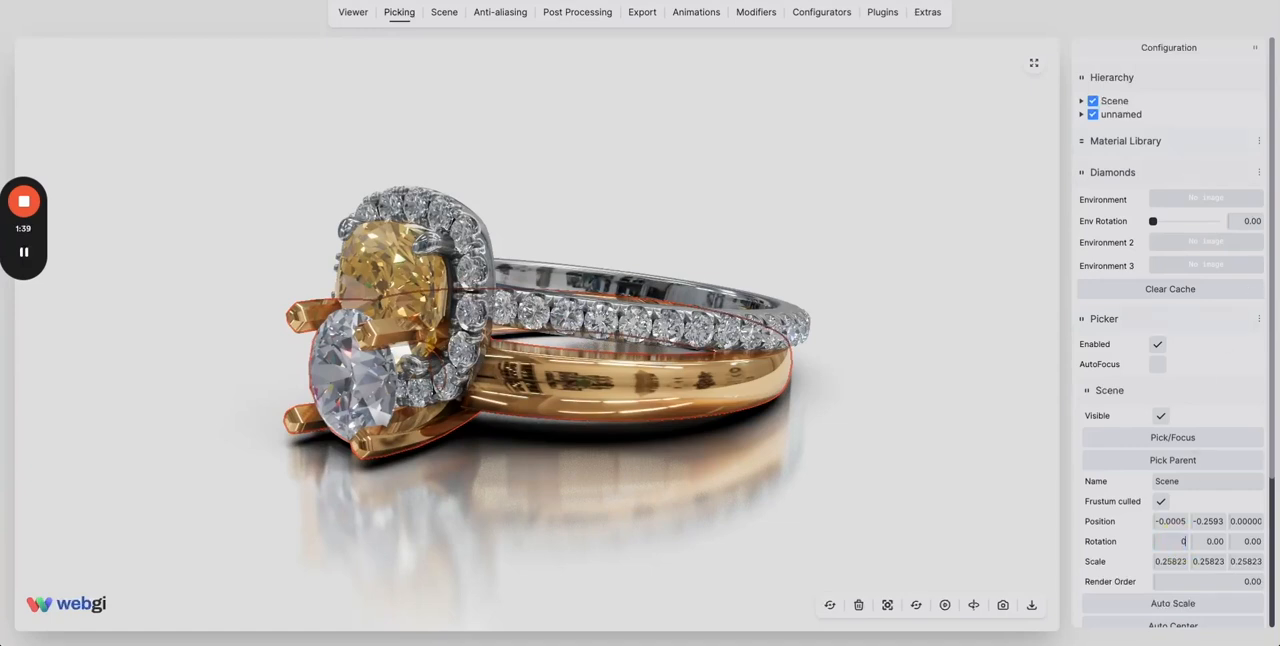
pyautogui.press('Return')
pyautogui.scroll(-5, 688, 410)
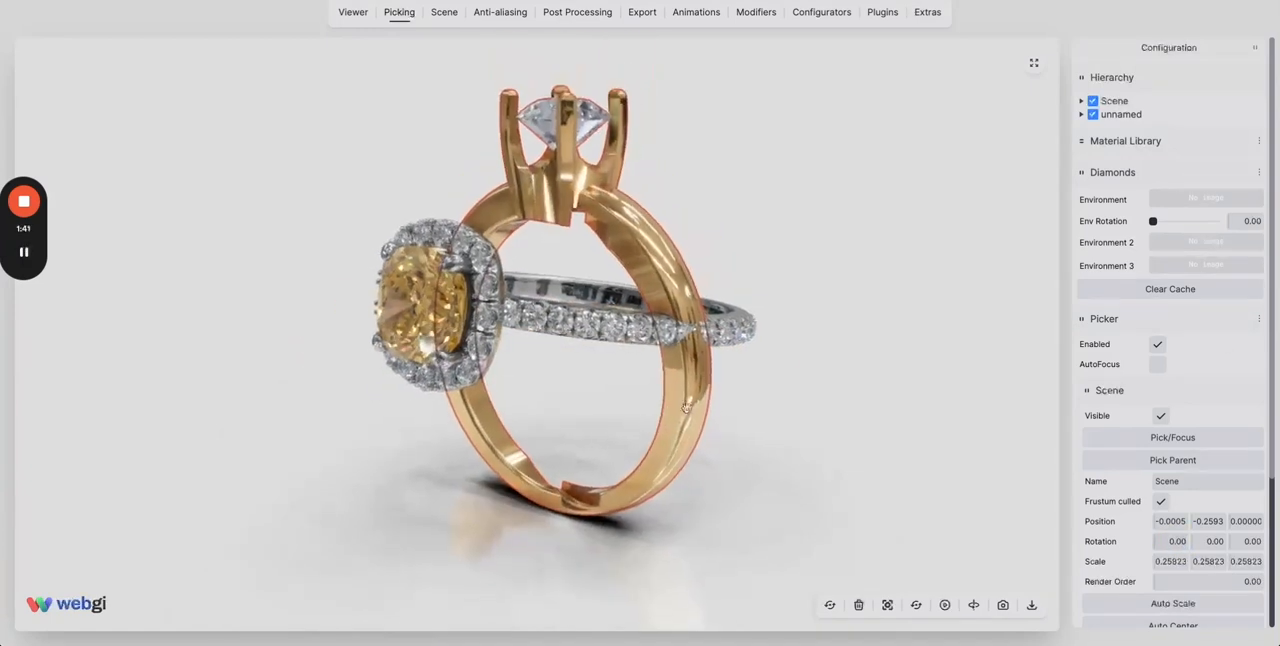
# Select the unnamed yellow-stone ring and set its Y position to -1.20.
pyautogui.click(1118, 116)
pyautogui.scroll(-1, 1160, 512)
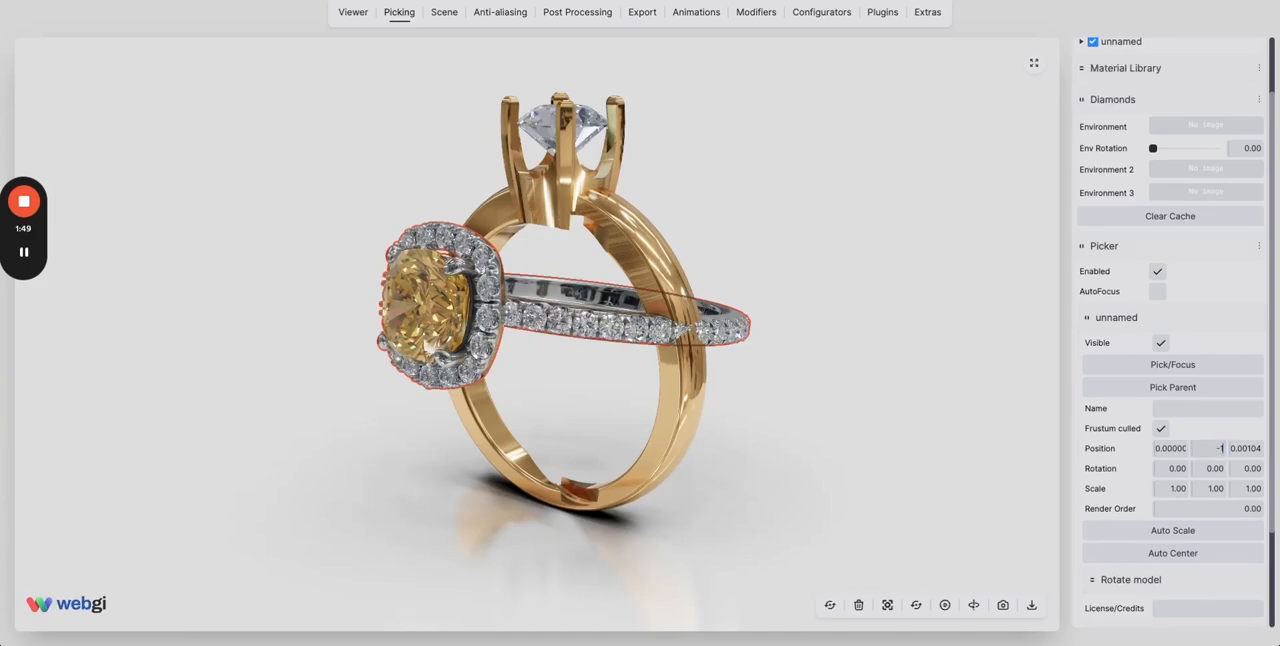
pyautogui.press('Return')
pyautogui.moveTo(655, 590); pyautogui.dragTo(746, 527)
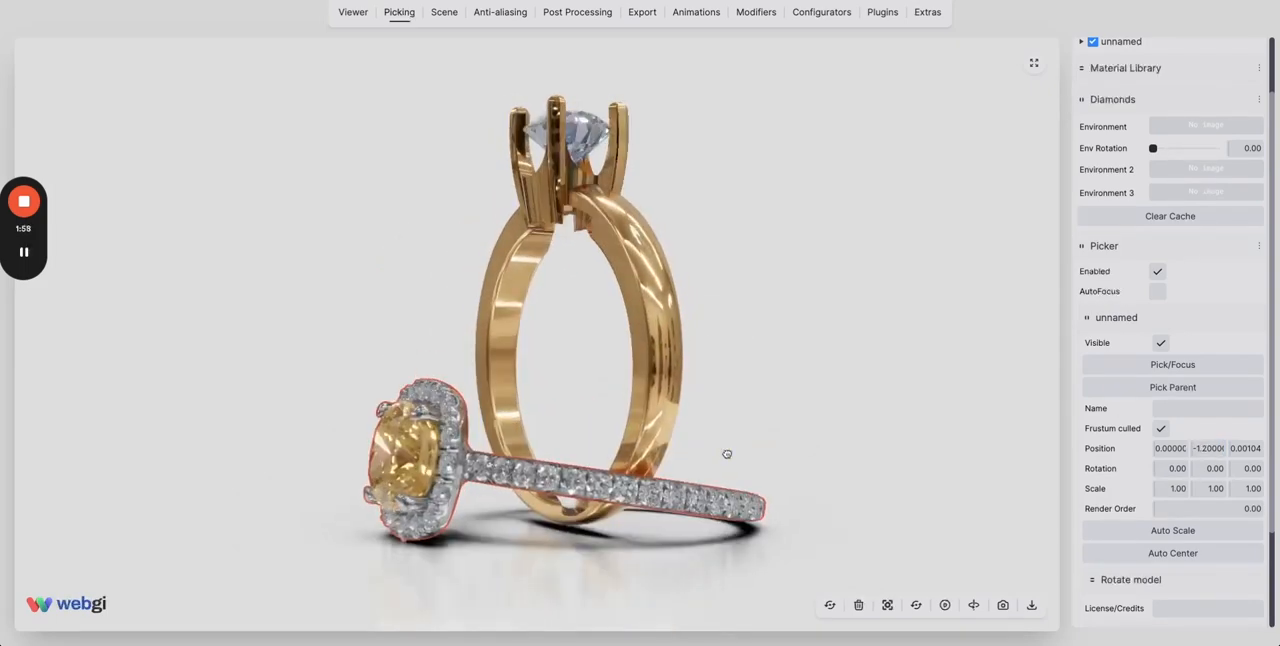
pyautogui.moveTo(729, 452); pyautogui.dragTo(785, 458)
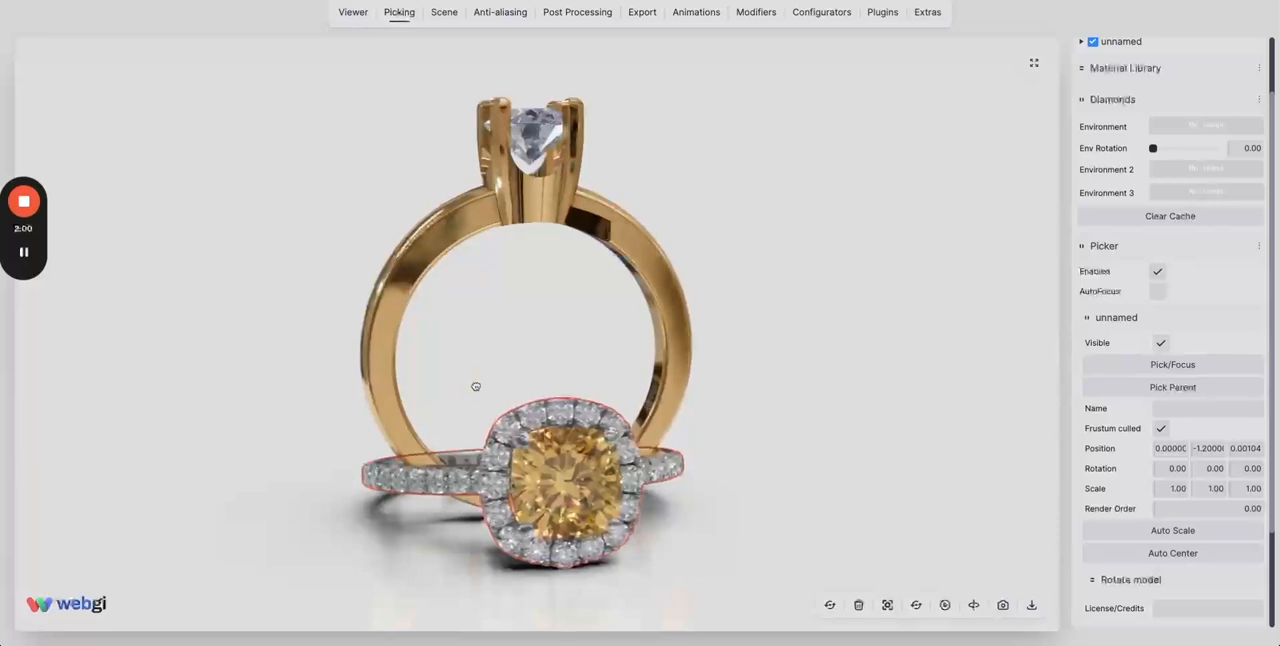
pyautogui.moveTo(477, 383); pyautogui.dragTo(630, 305)
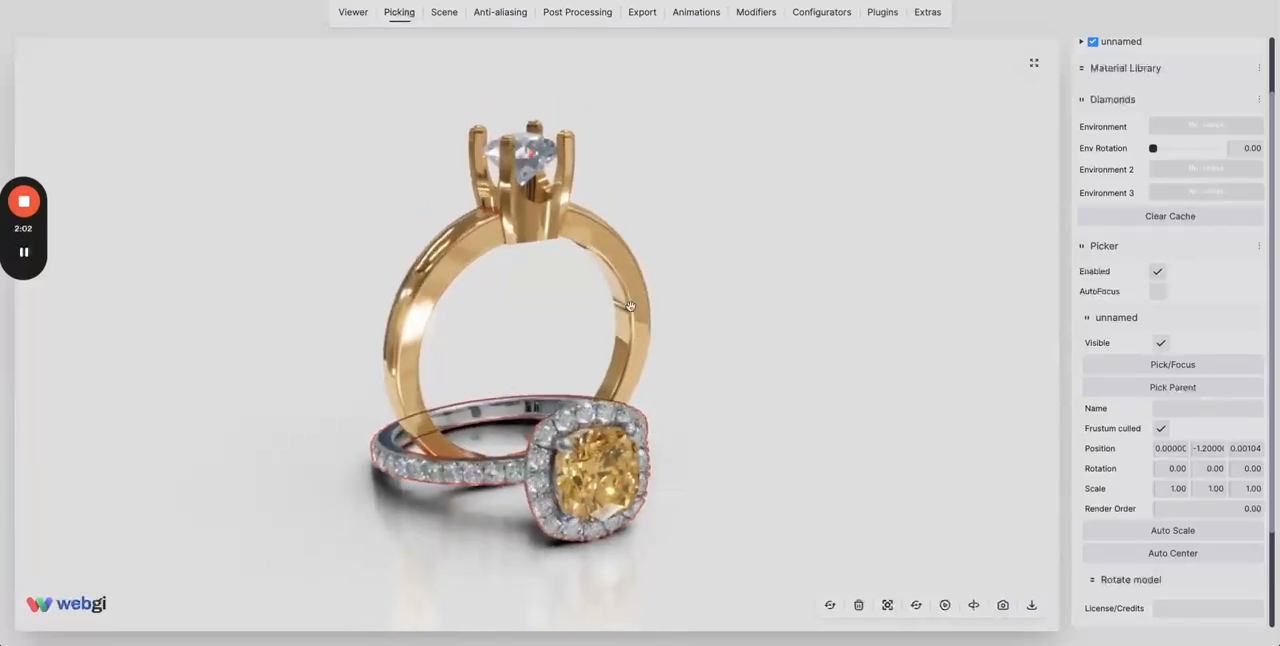
# Fit the view to the selected yellow-stone ring, deselect it and fit the view to the whole scene.
pyautogui.click(887, 605)
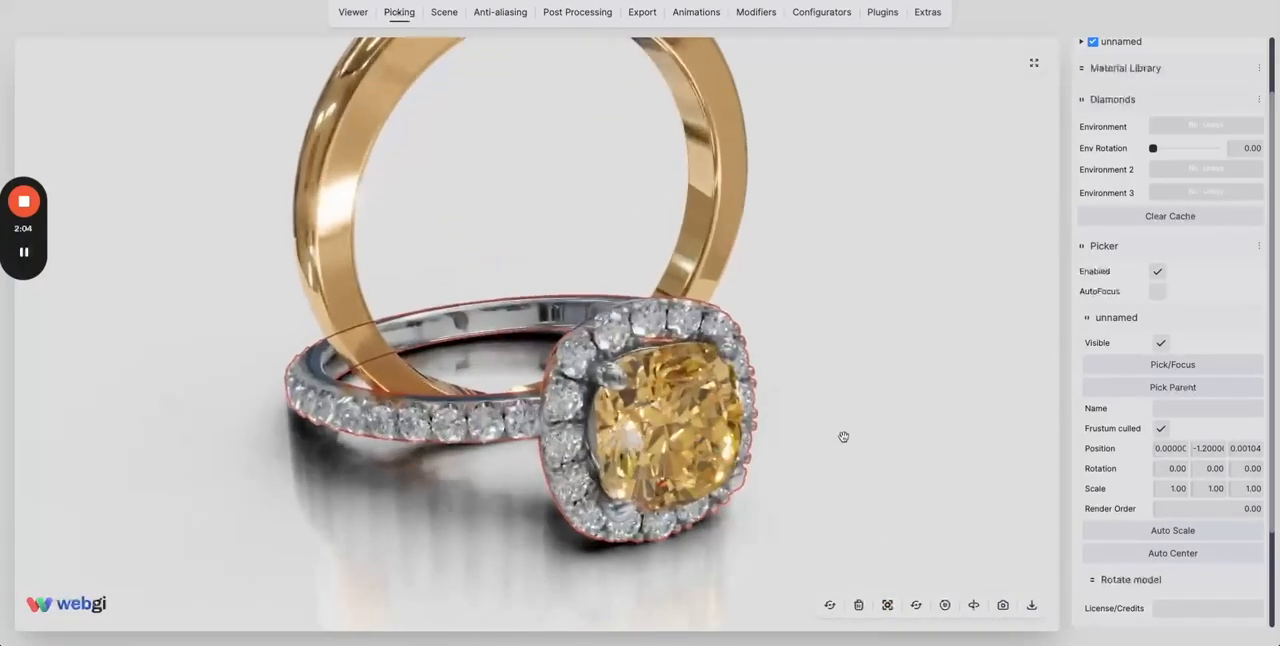
pyautogui.click(843, 437)
pyautogui.click(887, 605)
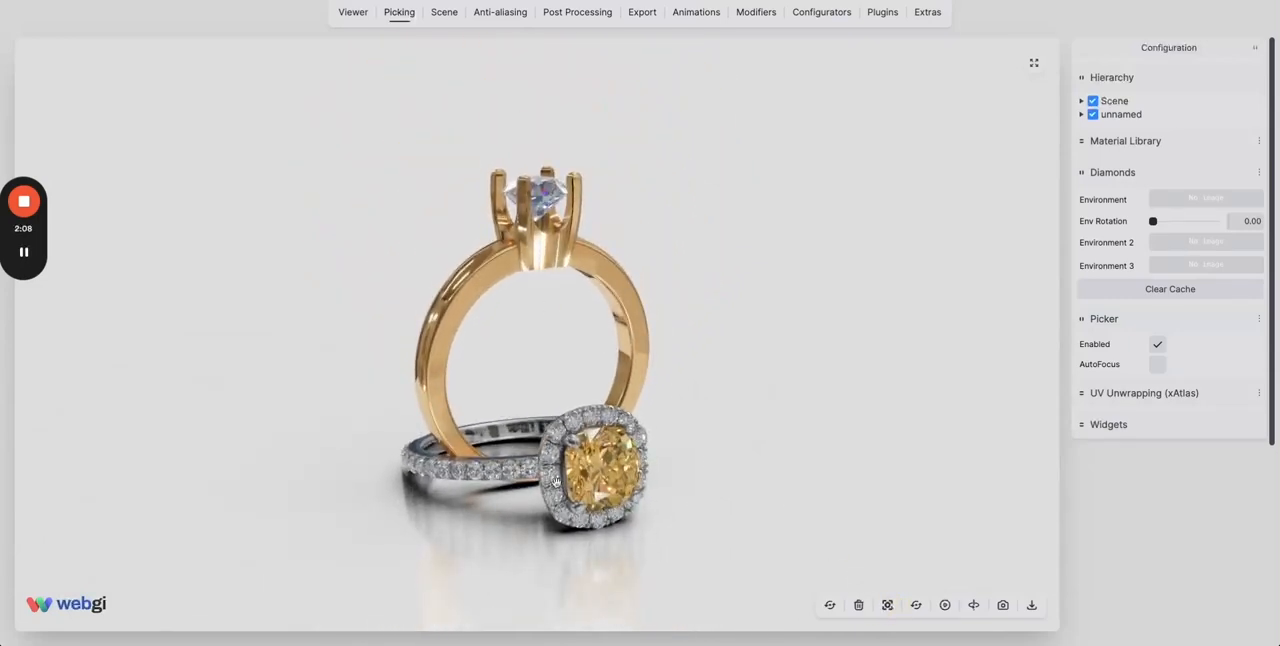
pyautogui.moveTo(872, 392); pyautogui.dragTo(808, 416)
# Frame the view on the gold Scene ring and on the unnamed yellow-stone ring by selecting each one.
pyautogui.click(1110, 102)
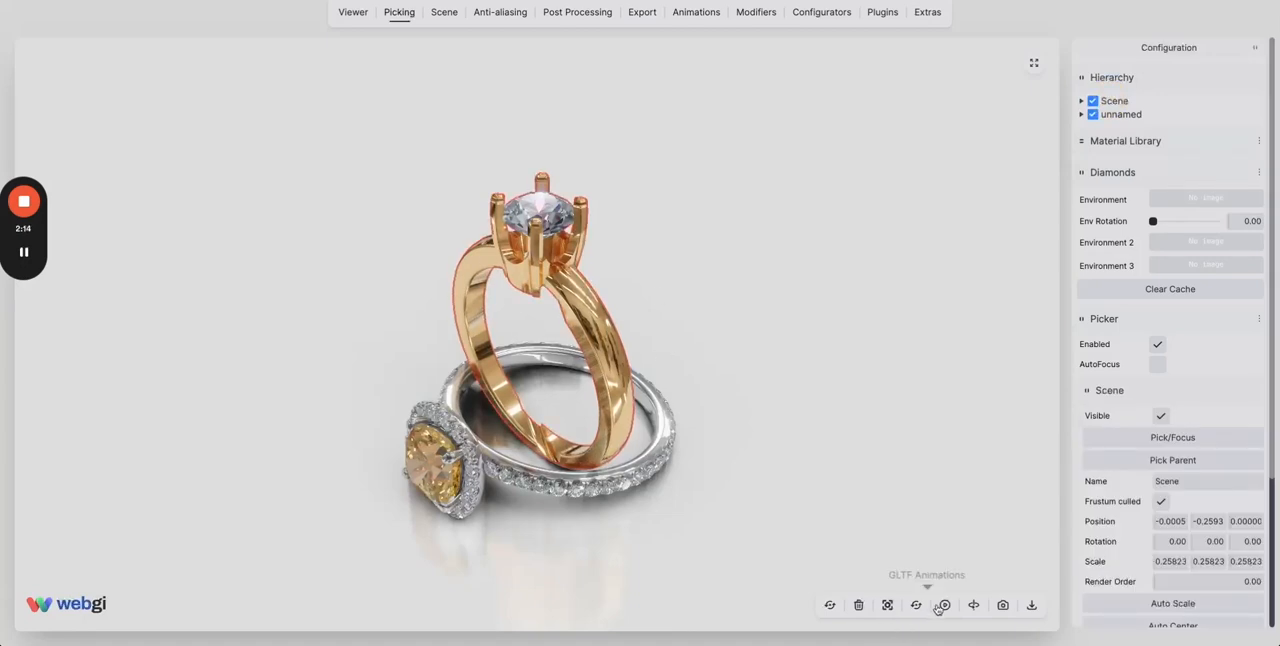
pyautogui.click(885, 605)
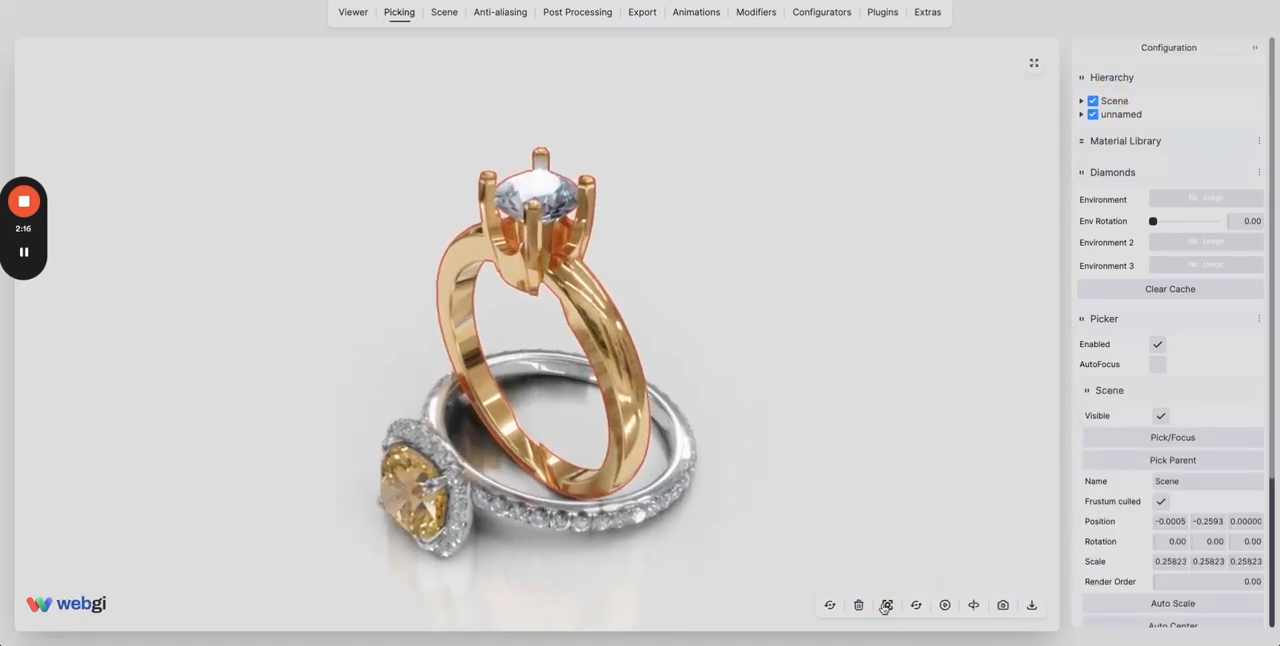
pyautogui.click(1122, 115)
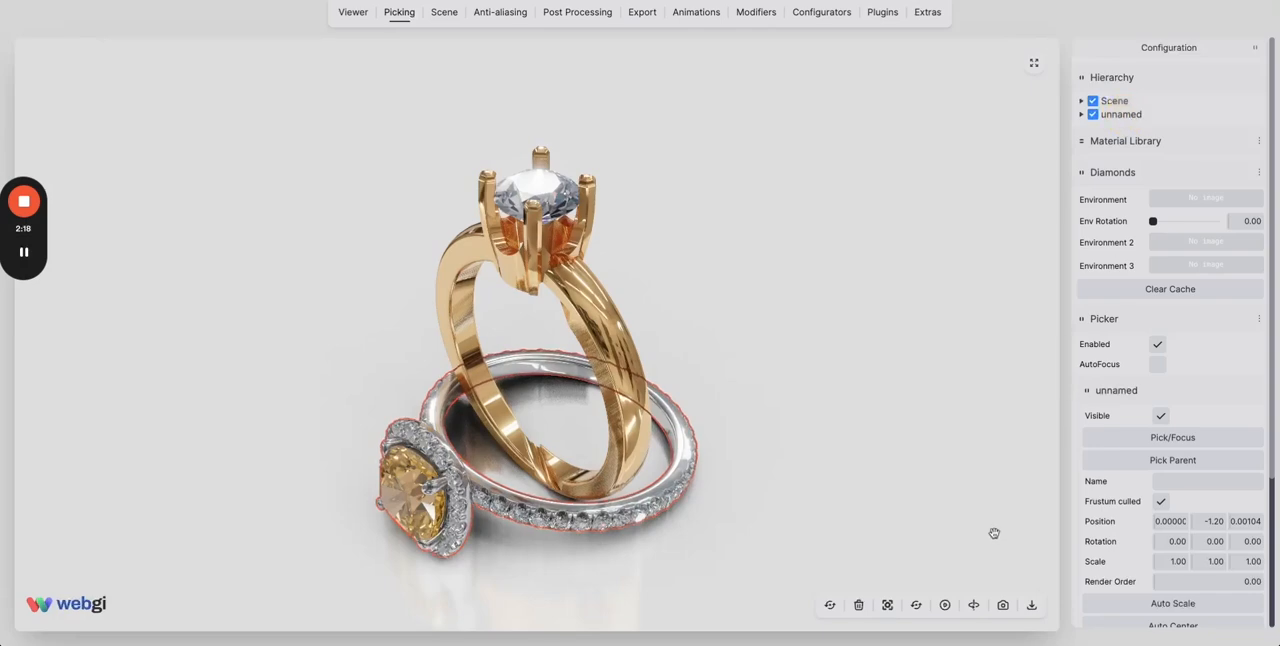
pyautogui.click(887, 605)
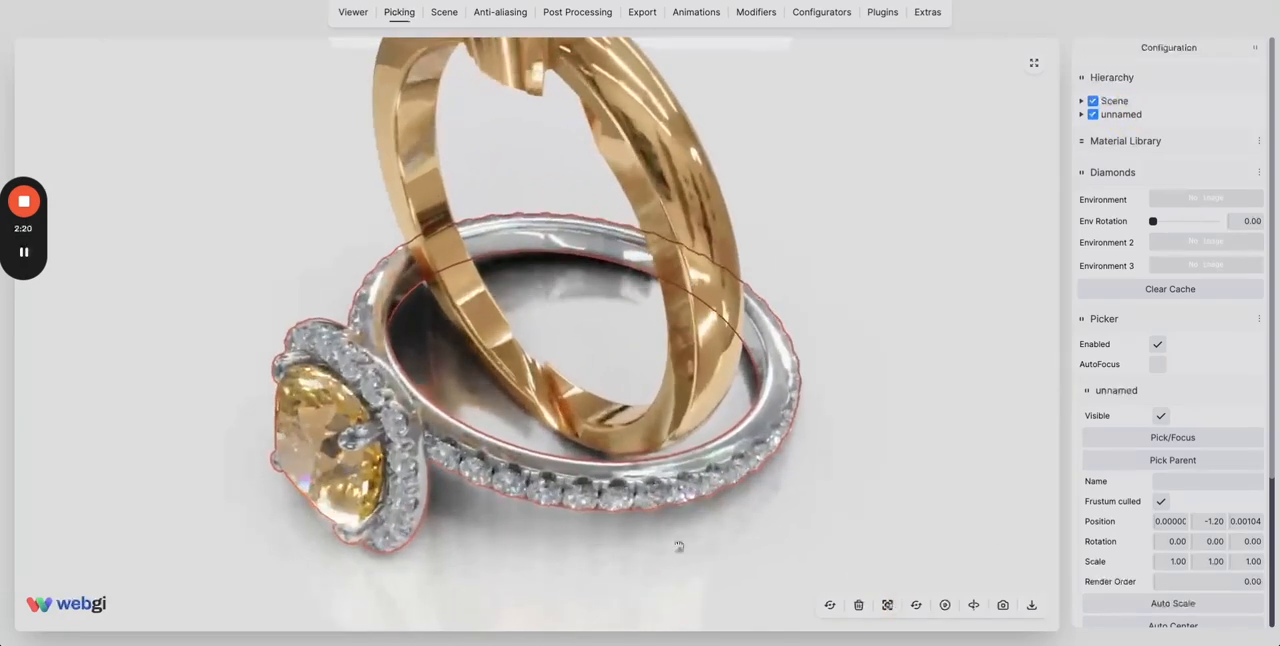
pyautogui.moveTo(679, 546); pyautogui.dragTo(660, 495)
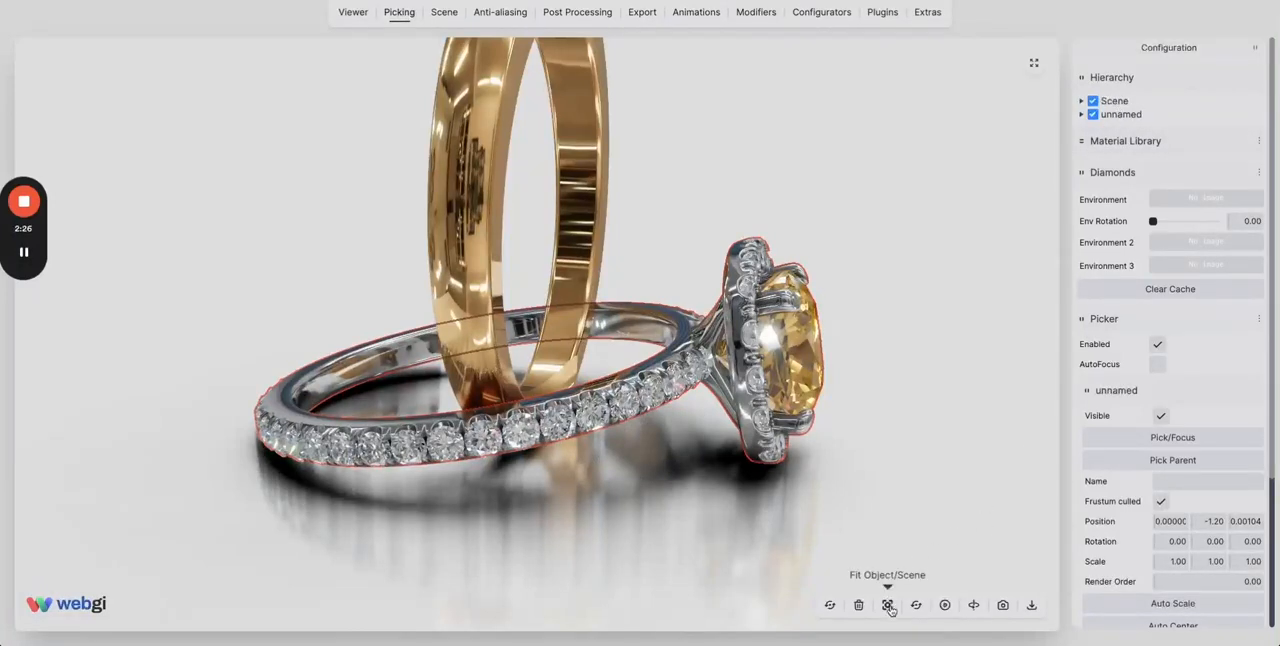
# Clear the selection and fit both rings in the view.
pyautogui.click(886, 503)
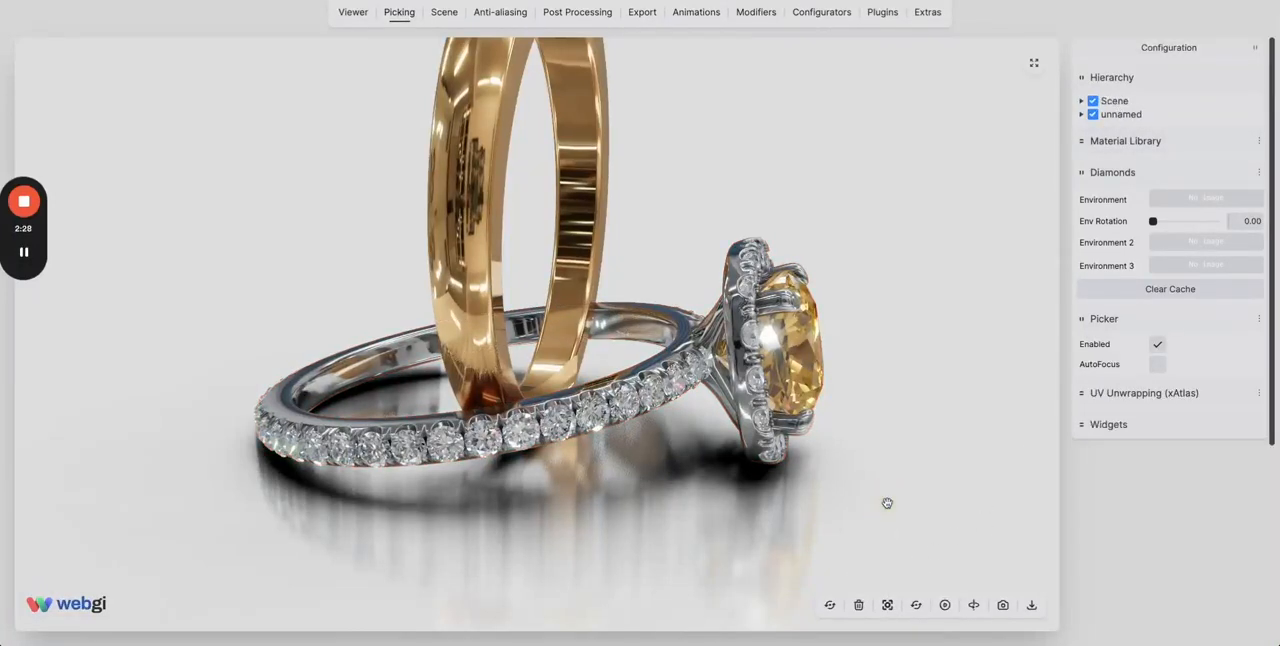
pyautogui.click(887, 606)
pyautogui.moveTo(803, 352); pyautogui.dragTo(705, 365)
# Pick the yellow-stone ring in the model view and review its transform, scaling and centering options.
pyautogui.click(668, 442)
pyautogui.scroll(-3, 1134, 449)
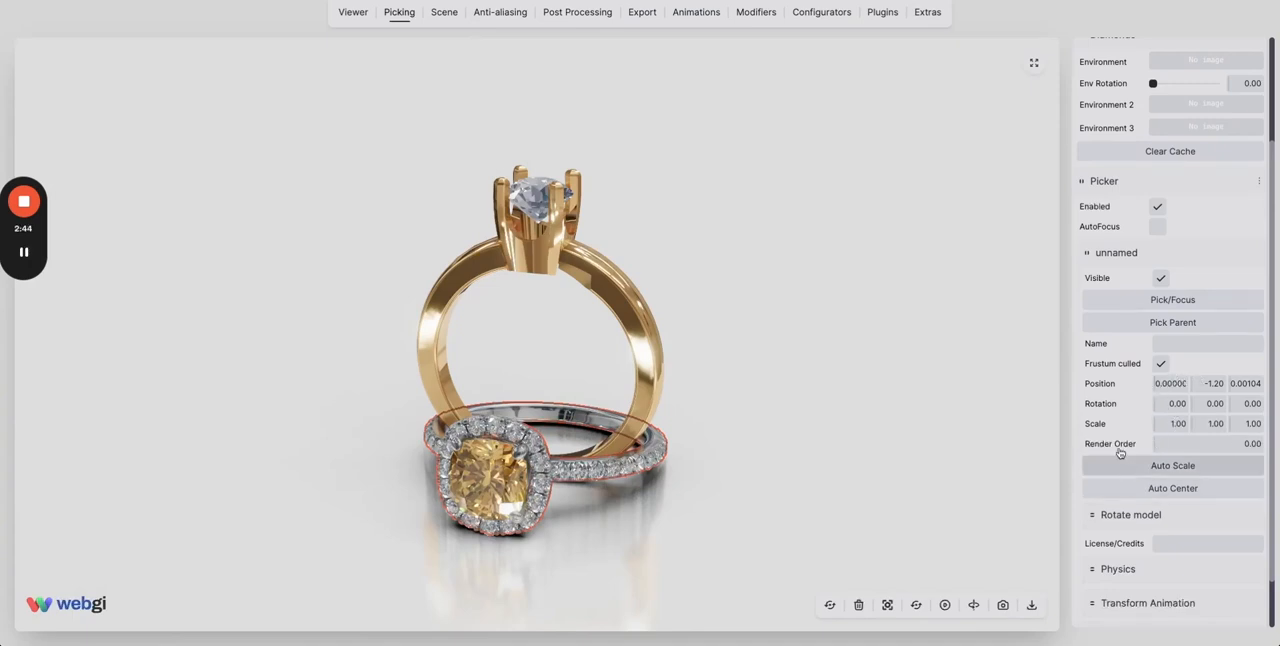
pyautogui.scroll(-1, 1119, 437)
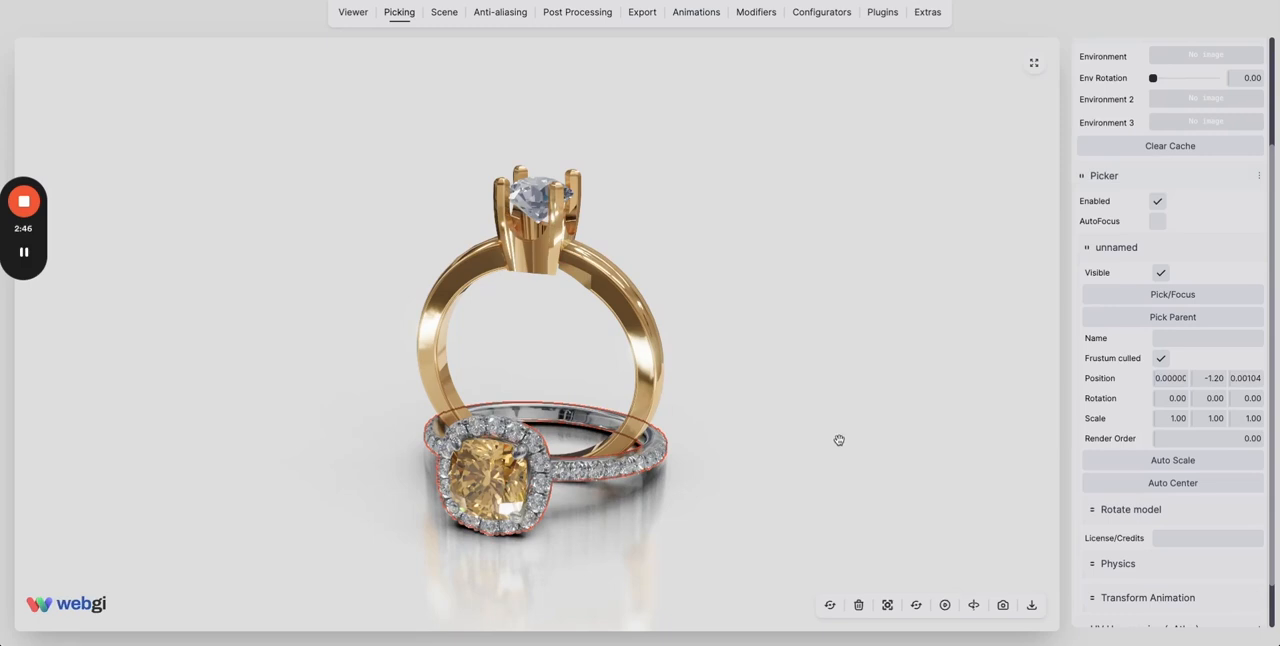
# Expand the model rotation options for the yellow-stone ring and review the 90-degree turns offered for each axis.
pyautogui.moveTo(839, 440); pyautogui.dragTo(830, 438)
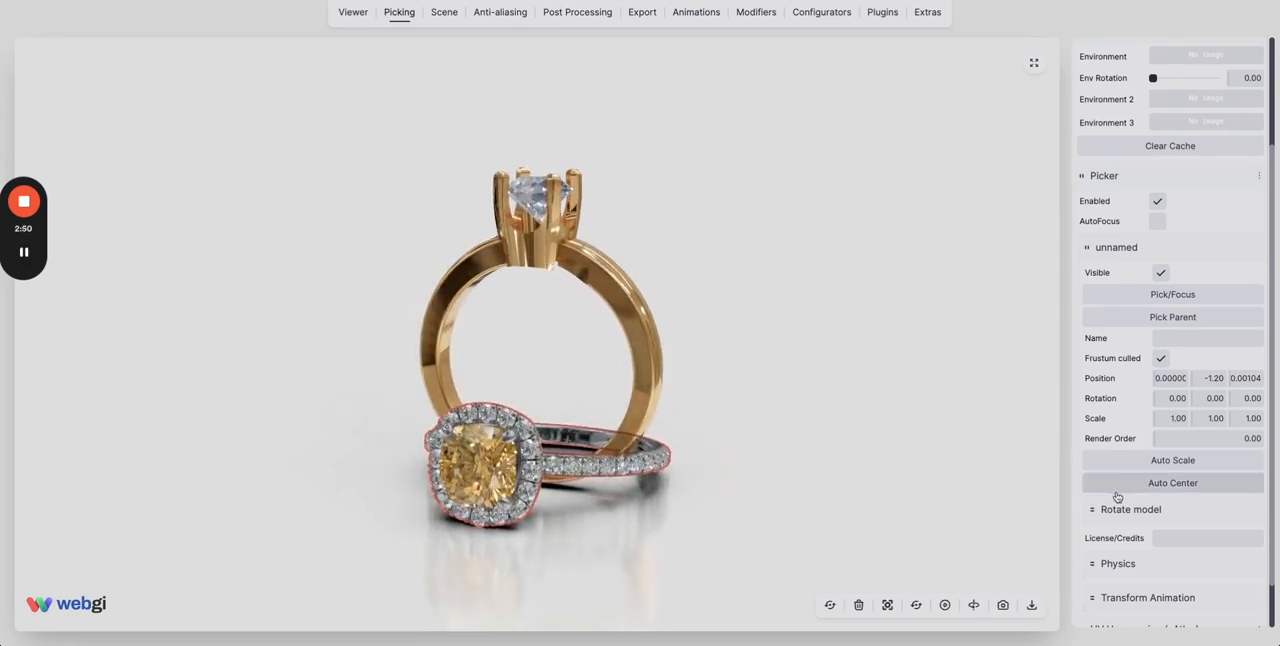
pyautogui.scroll(-1, 1121, 490)
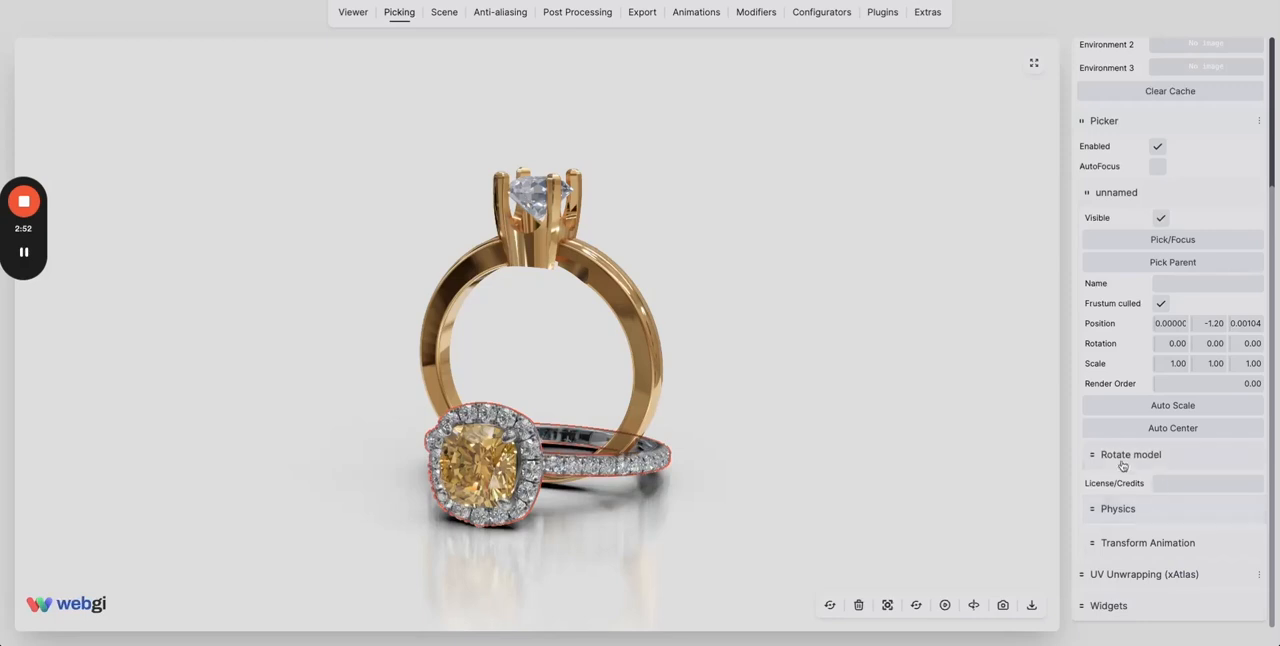
pyautogui.click(1114, 459)
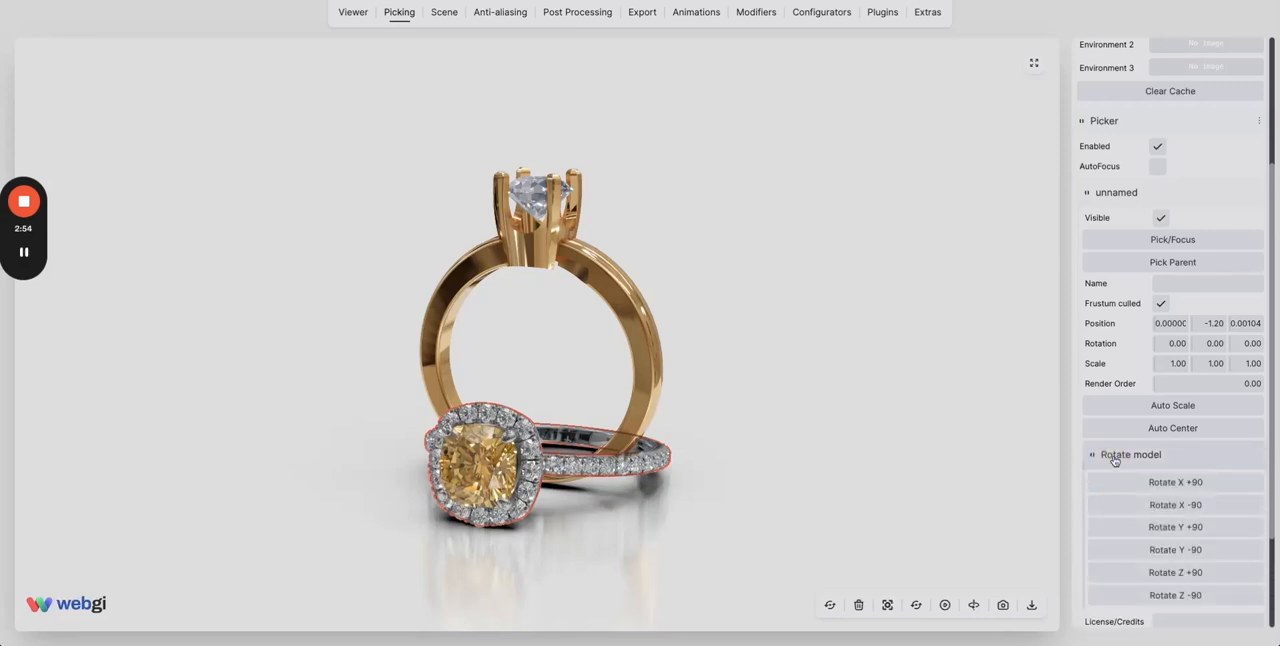
pyautogui.scroll(-2, 1125, 480)
pyautogui.scroll(-1, 1129, 485)
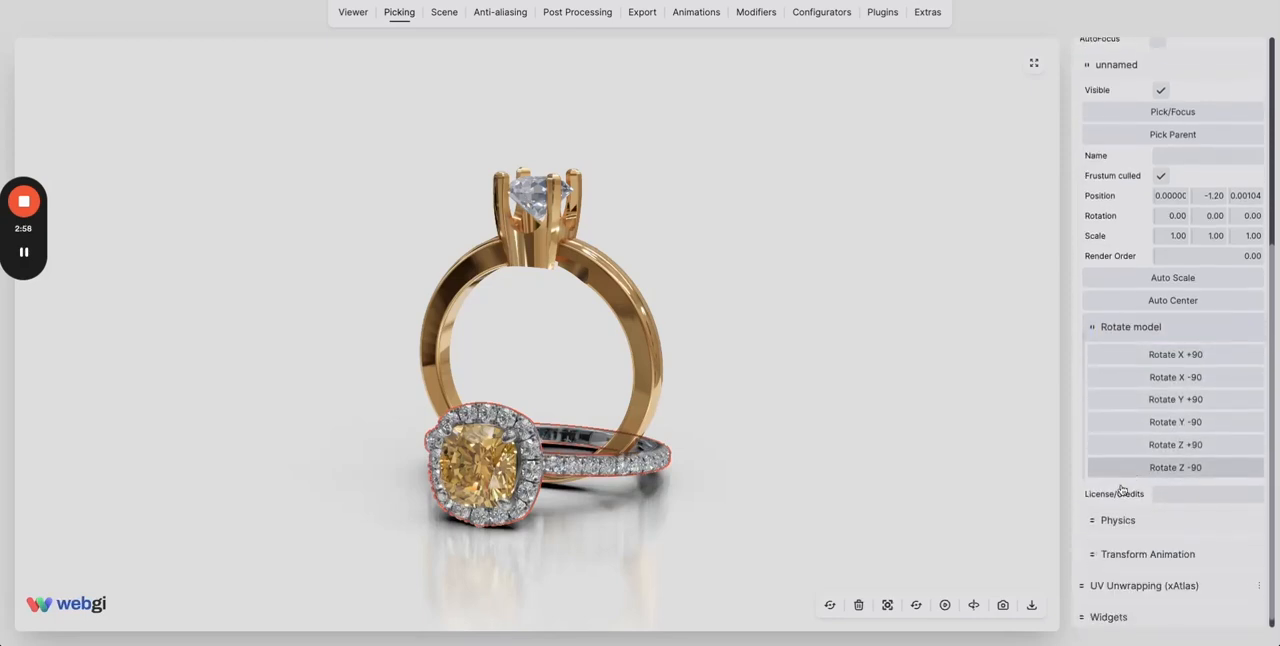
# Add the yellow-stone ring's current transform to its transform animation.
pyautogui.click(1130, 543)
pyautogui.scroll(-1, 1187, 543)
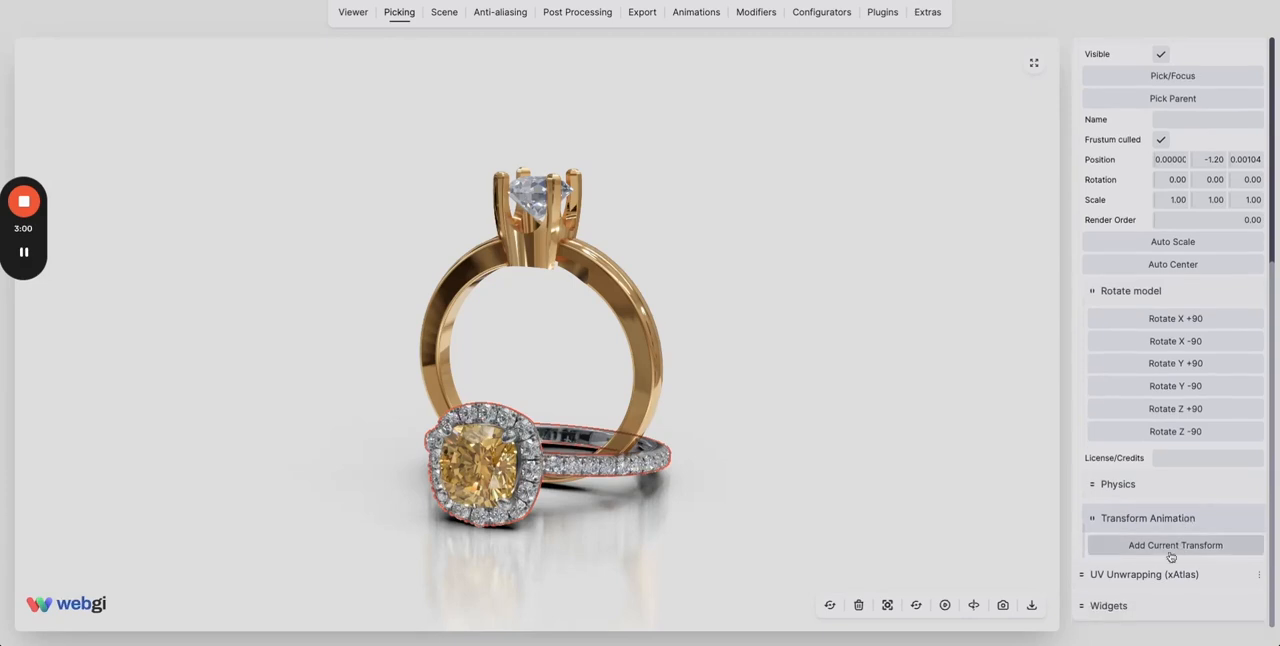
pyautogui.click(1164, 549)
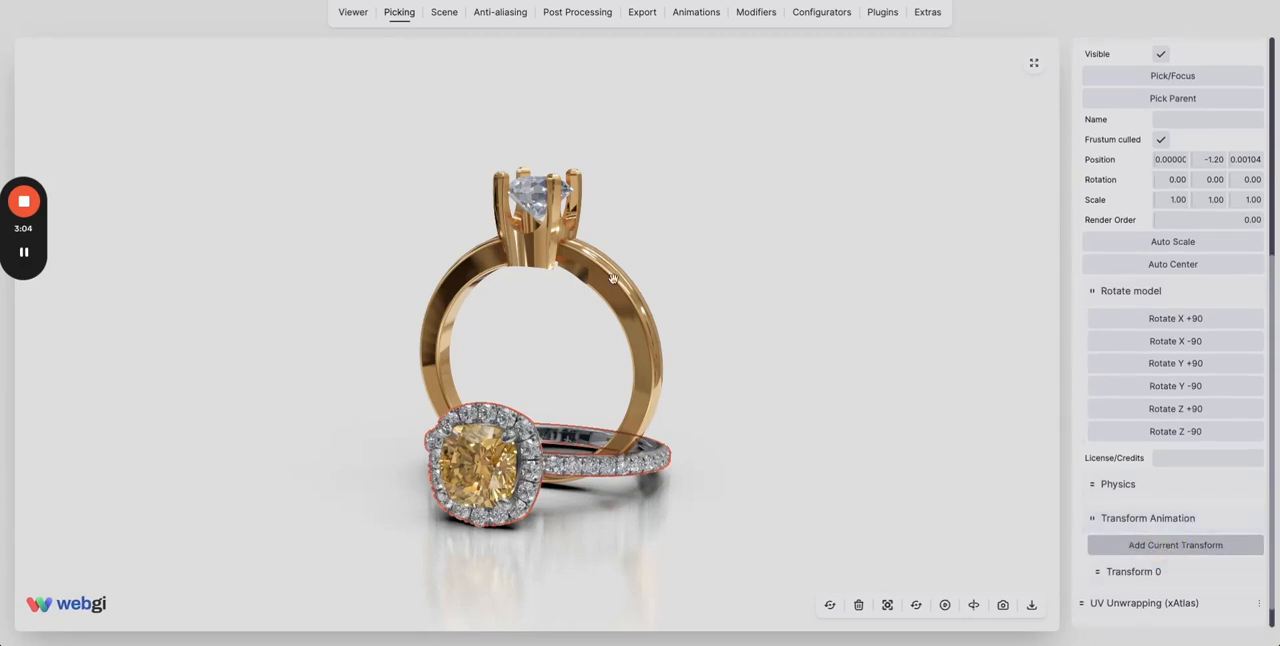
# Select the gold Scene ring from the hierarchy and set its X rotation to 1.18.
pyautogui.scroll(5, 1184, 149)
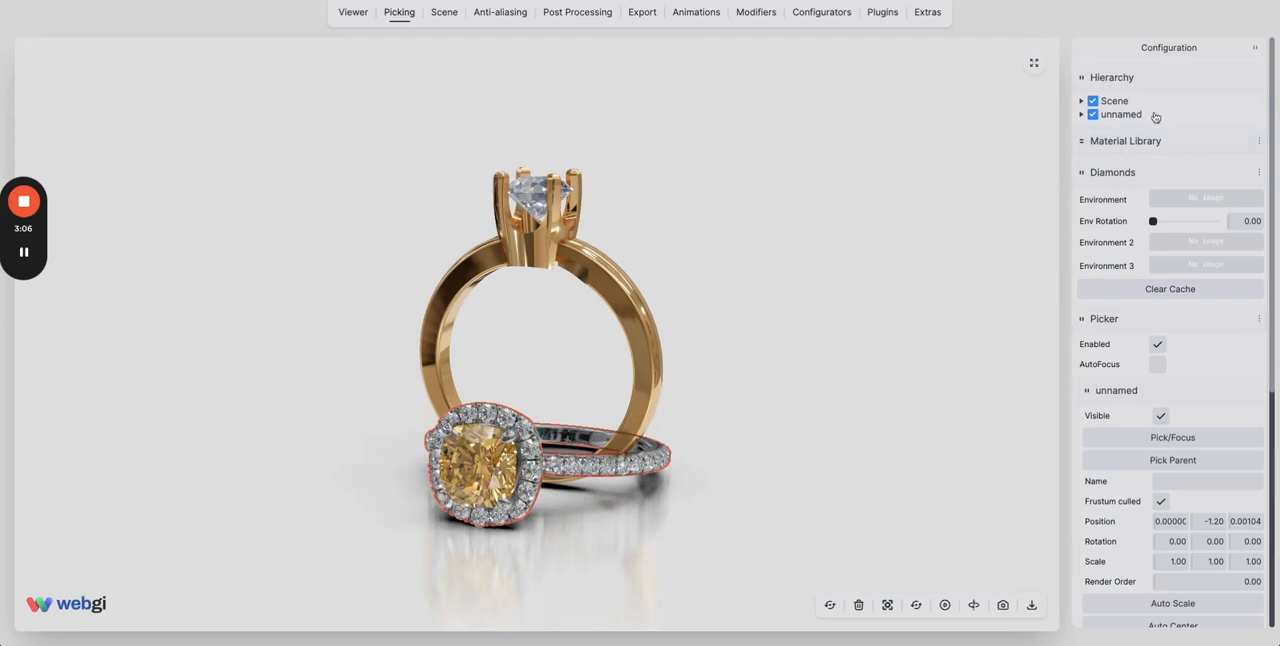
pyautogui.click(1116, 101)
pyautogui.scroll(-2, 1155, 406)
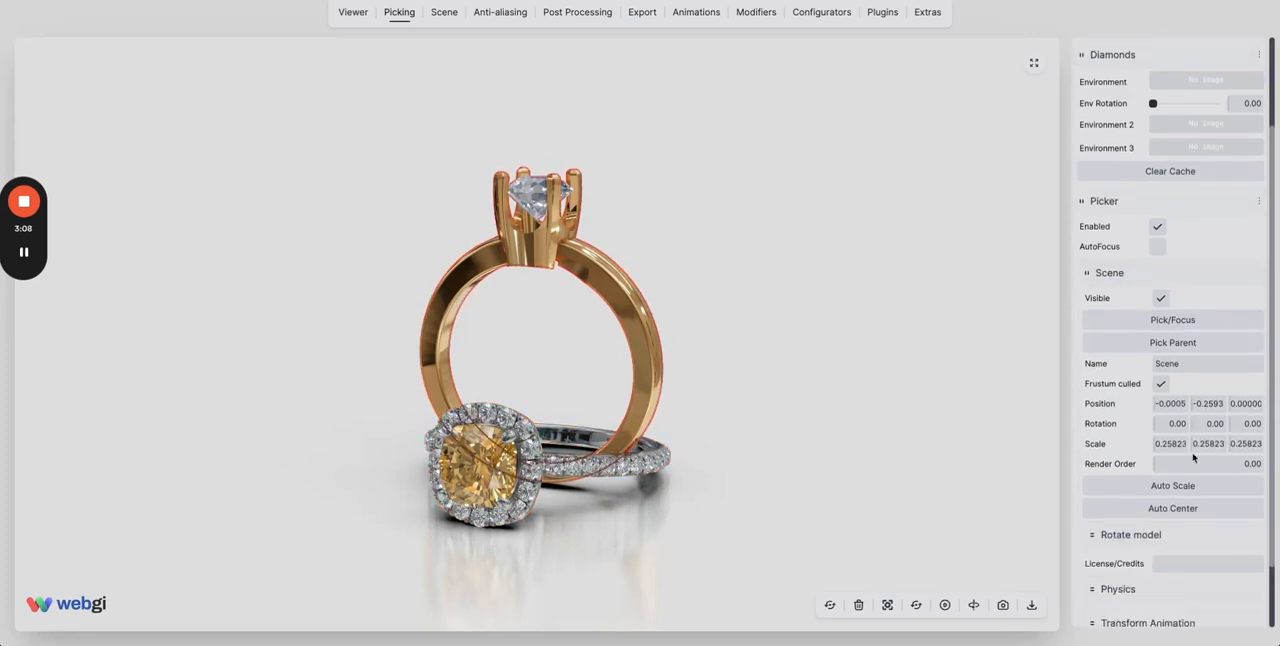
pyautogui.moveTo(1157, 430); pyautogui.dragTo(1162, 426)
# Add the gold Scene ring's tilted pose to its transform animation as the first stored transform.
pyautogui.scroll(-1, 1211, 514)
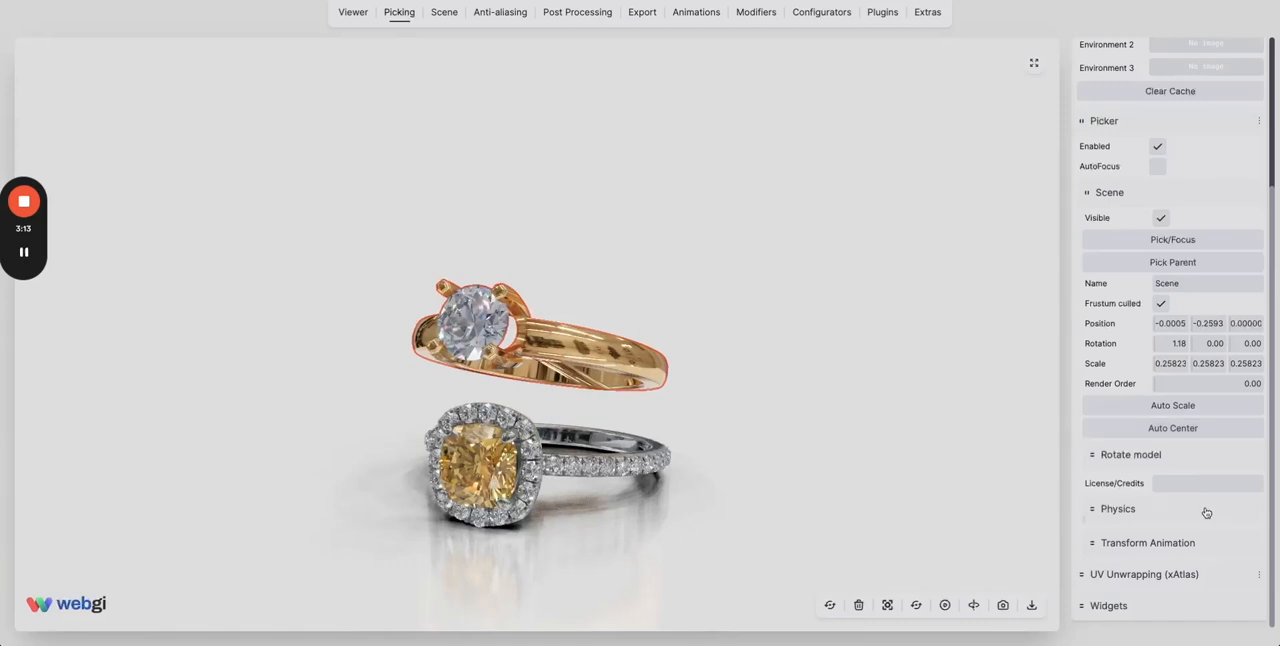
pyautogui.click(1180, 543)
pyautogui.scroll(-1, 1175, 556)
pyautogui.click(1175, 553)
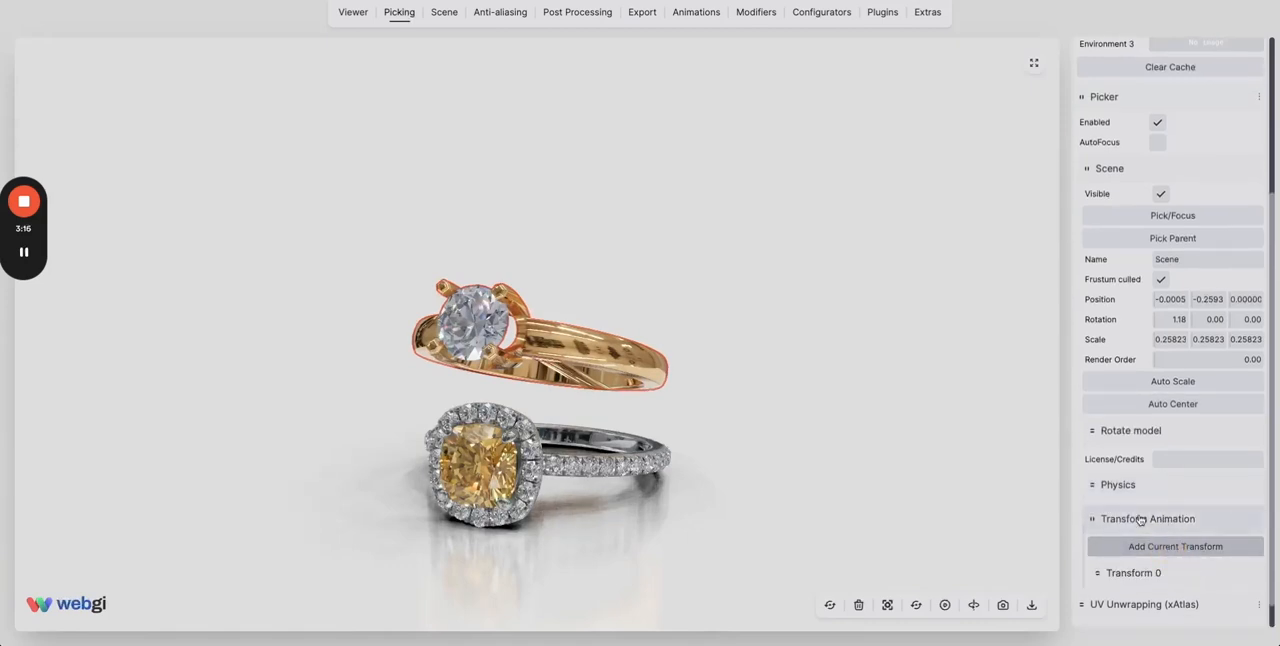
# Examine the position, quaternion and scale stored in the gold Scene ring's Transform 0 and its Set and Animate options.
pyautogui.scroll(-1, 1140, 525)
pyautogui.click(1143, 540)
pyautogui.scroll(-3, 1166, 517)
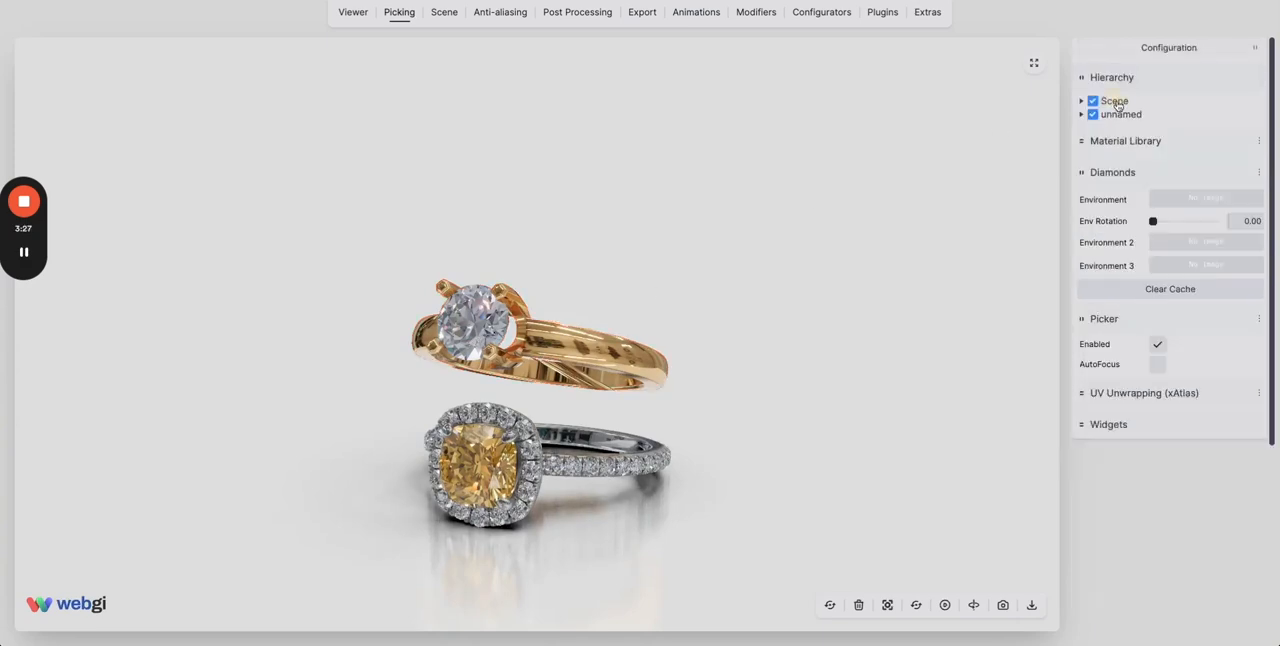
pyautogui.click(1115, 102)
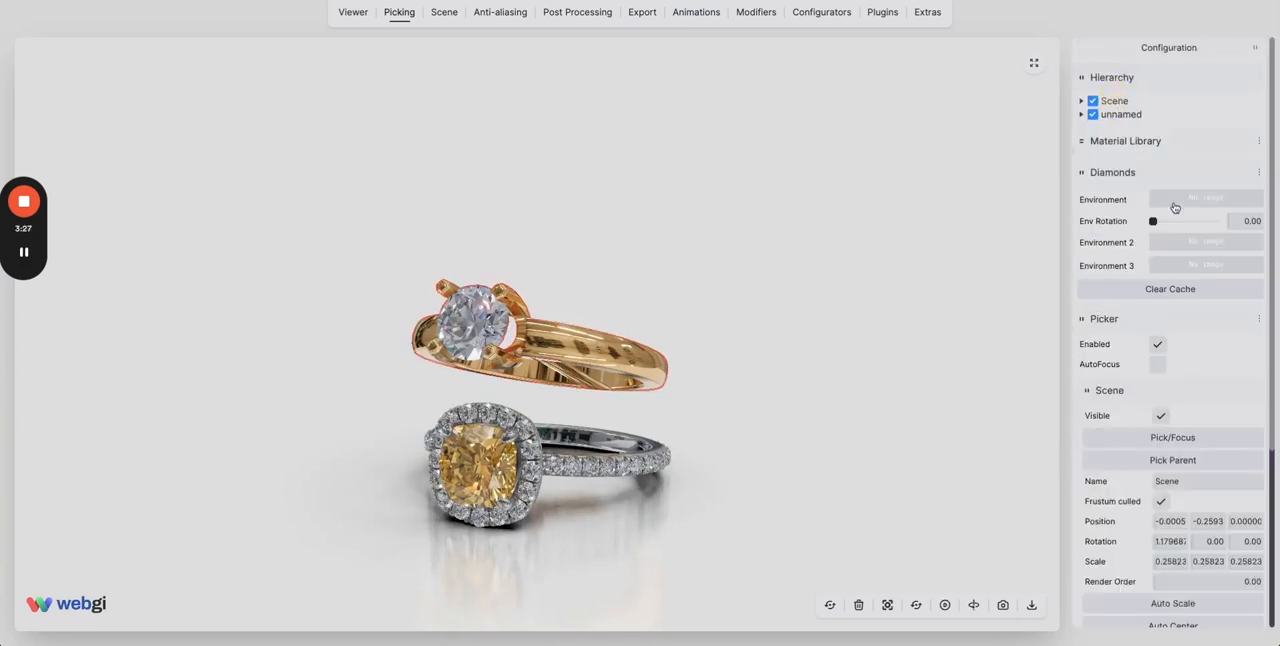
pyautogui.scroll(-3, 1189, 423)
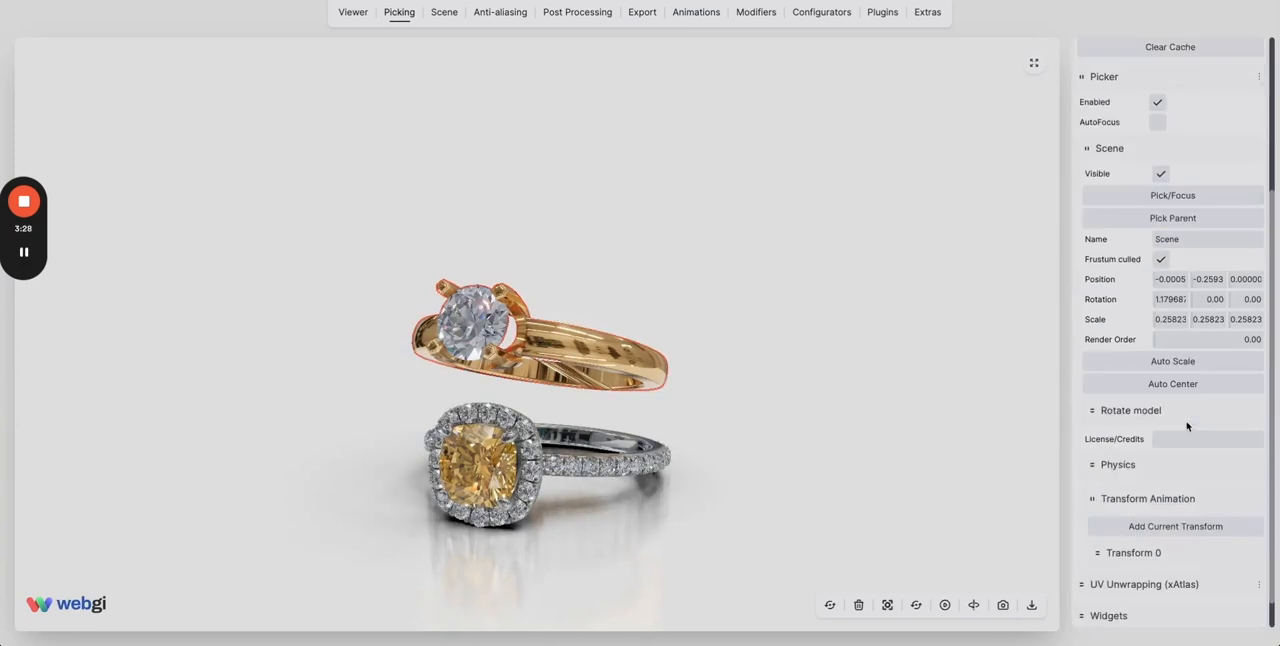
pyautogui.click(1135, 545)
pyautogui.scroll(-1, 1138, 480)
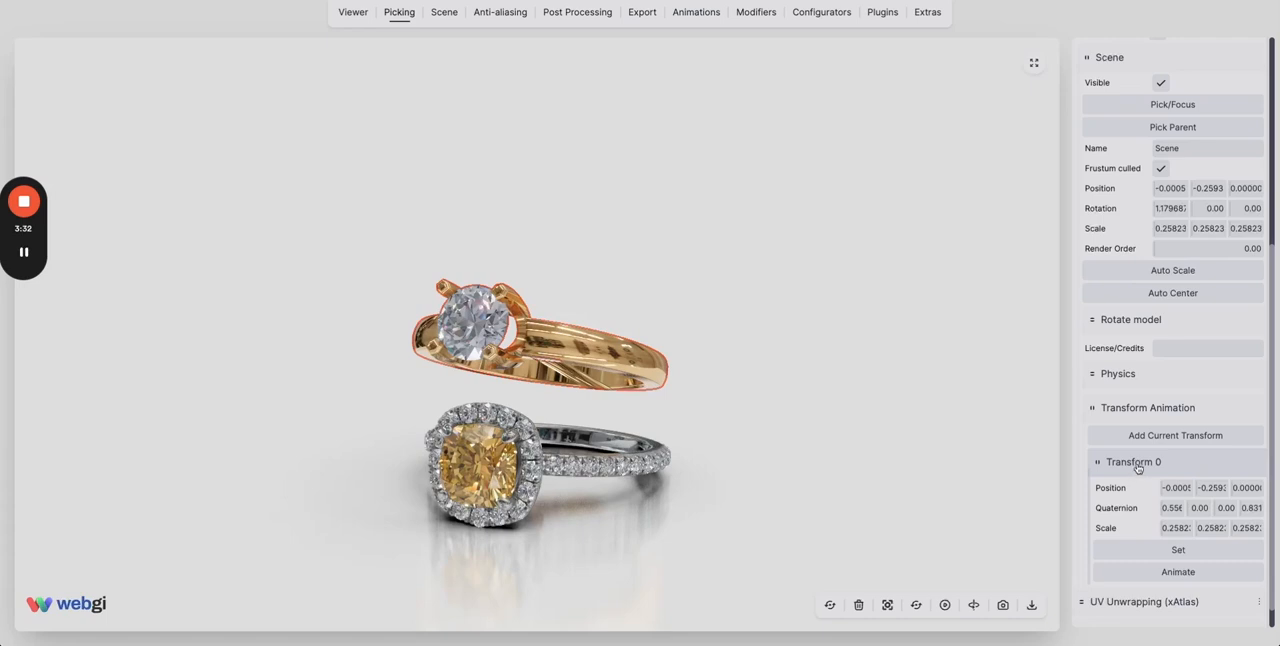
pyautogui.click(1137, 464)
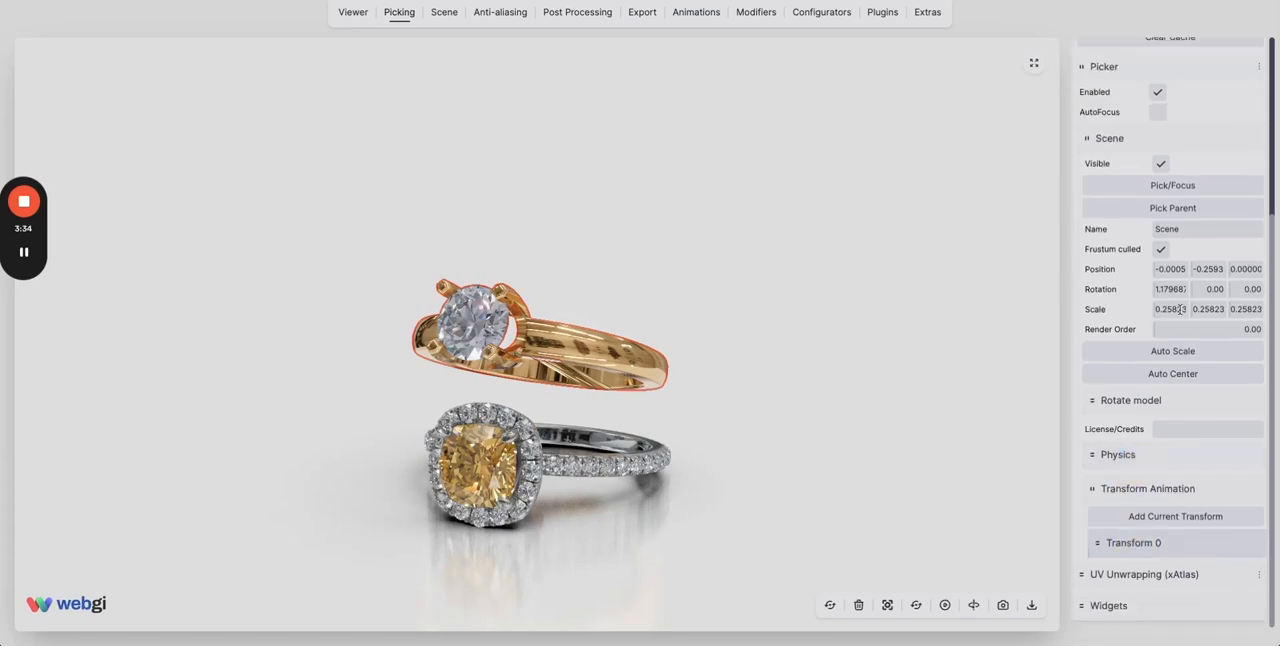
# Turn the gold Scene ring upright with an X rotation of about 0.059 and store that pose as a second transform.
pyautogui.moveTo(1155, 298); pyautogui.dragTo(1140, 295)
pyautogui.click(1149, 516)
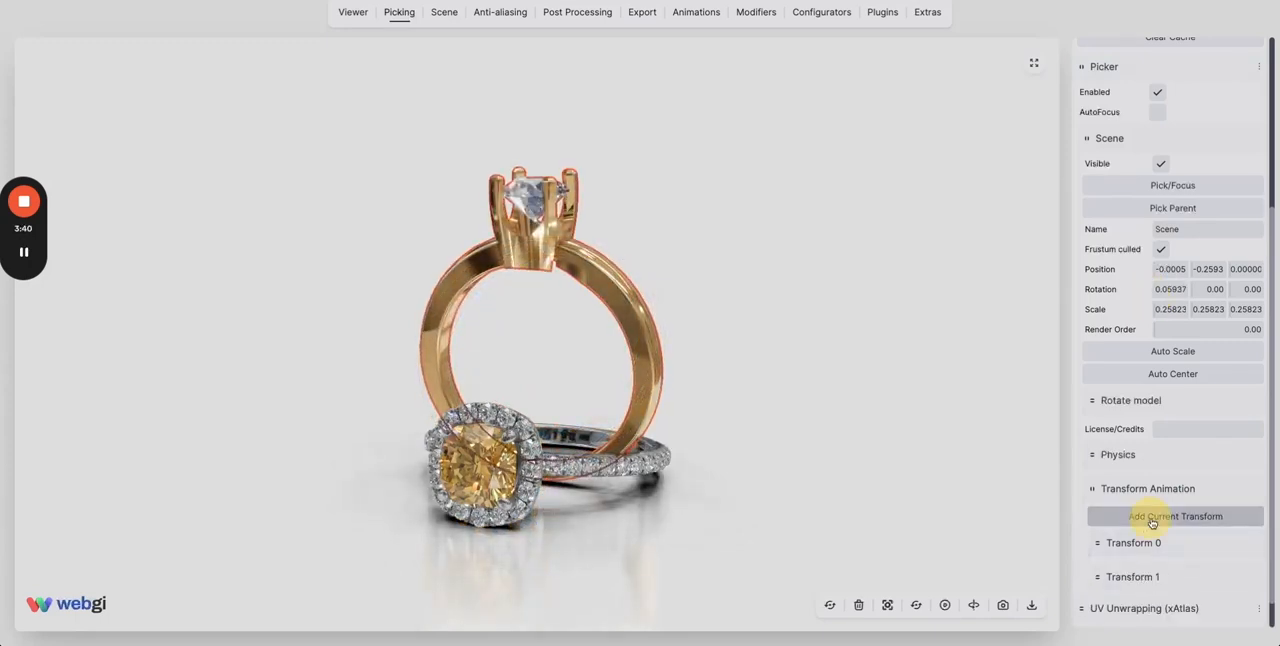
# Set the gold Scene ring to the pose stored in Transform 0, followed by the one in Transform 1.
pyautogui.click(1130, 542)
pyautogui.scroll(-1, 1155, 535)
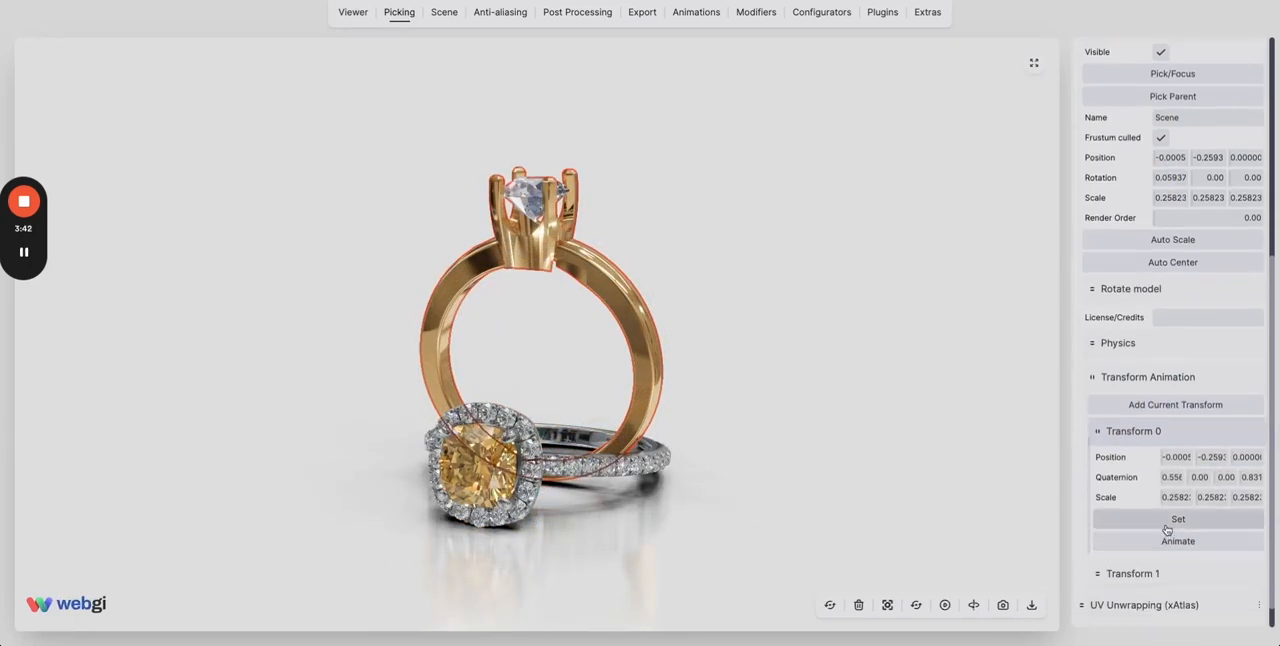
pyautogui.click(1170, 524)
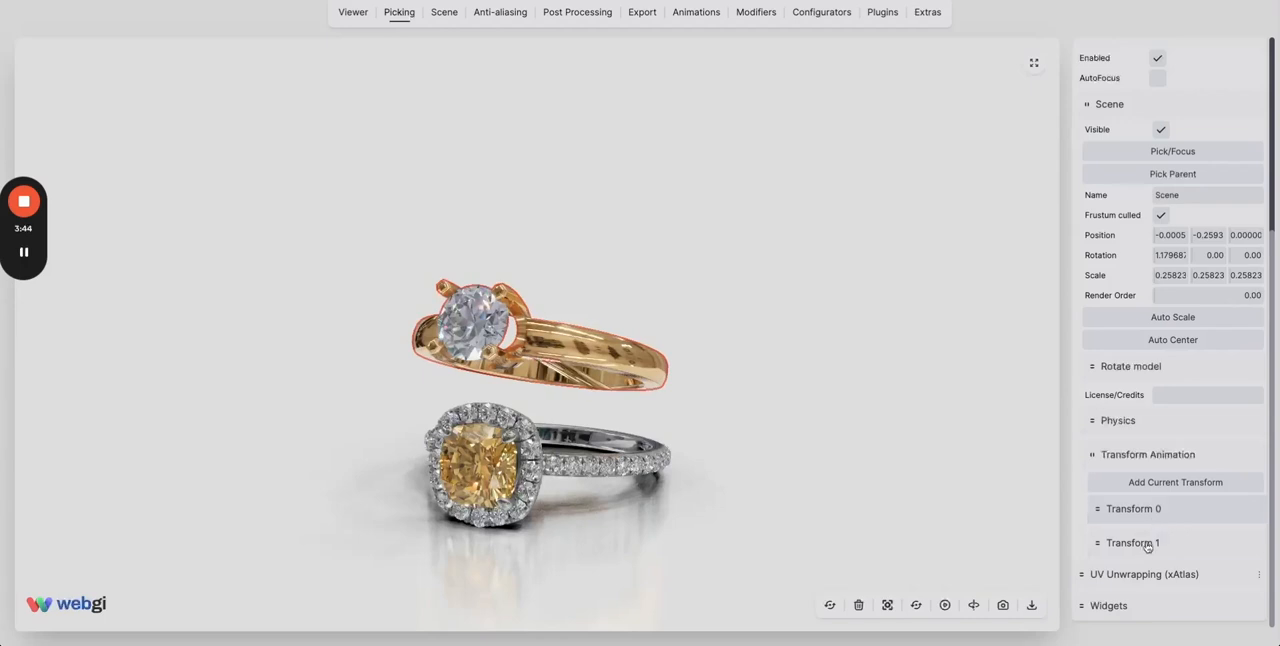
pyautogui.click(1140, 543)
pyautogui.click(1164, 530)
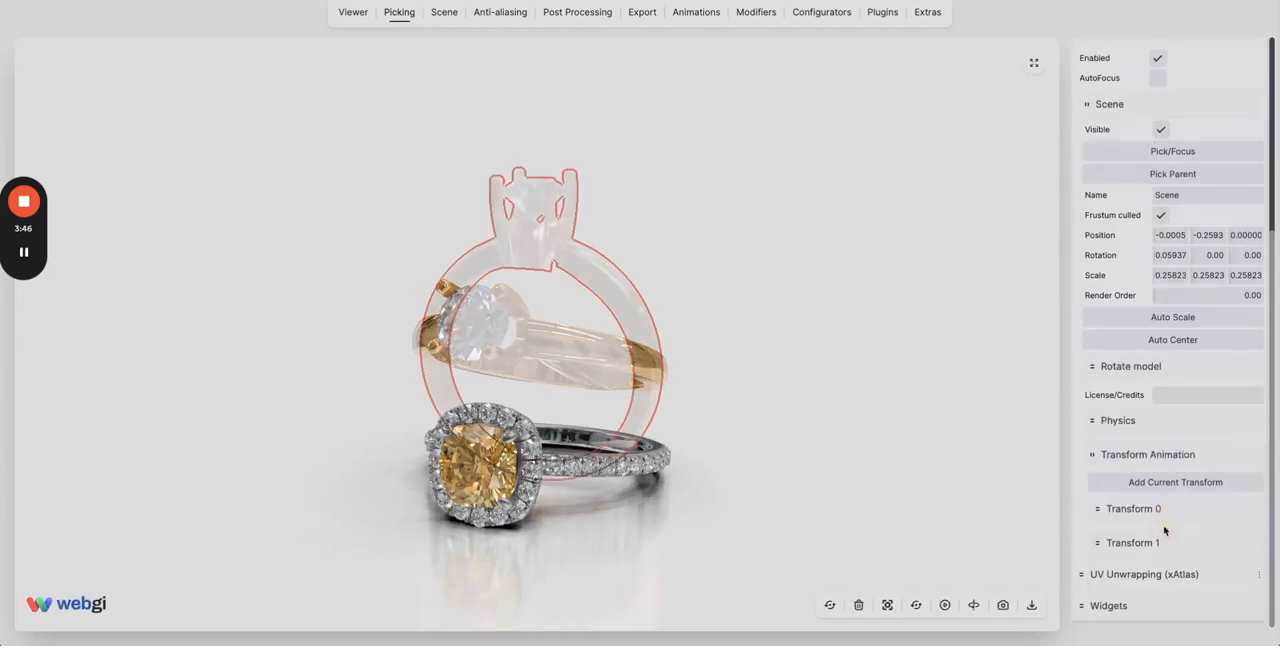